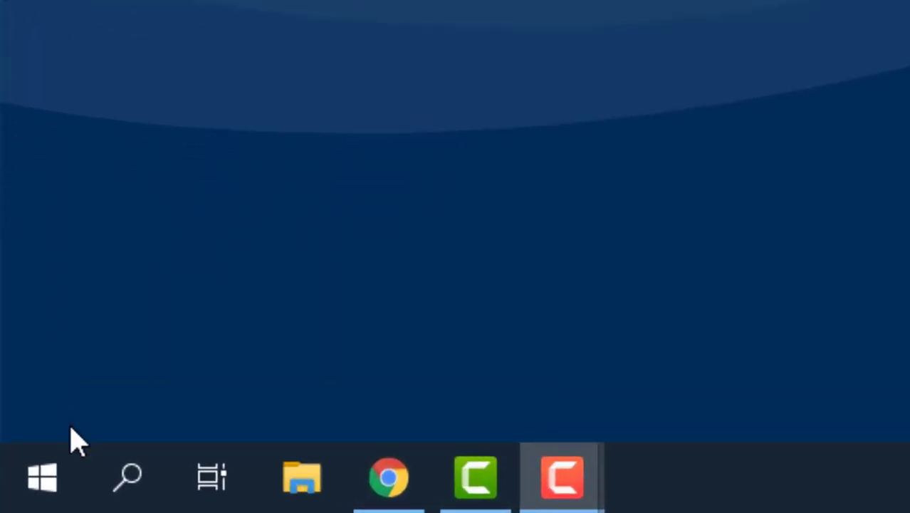
# Launch Google Drive for desktop from the Start menu's app list under G
pyautogui.click(43, 475)
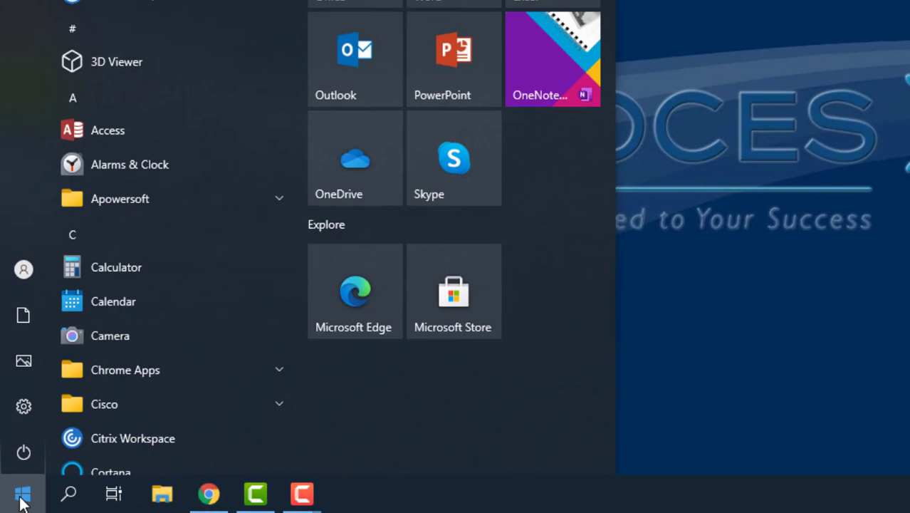
pyautogui.scroll(-5, 124, 347)
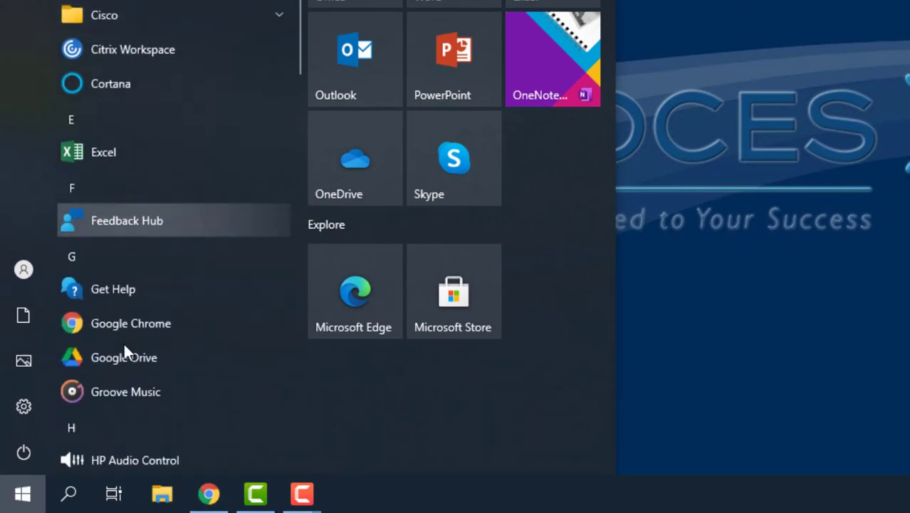
pyautogui.scroll(-2, 124, 343)
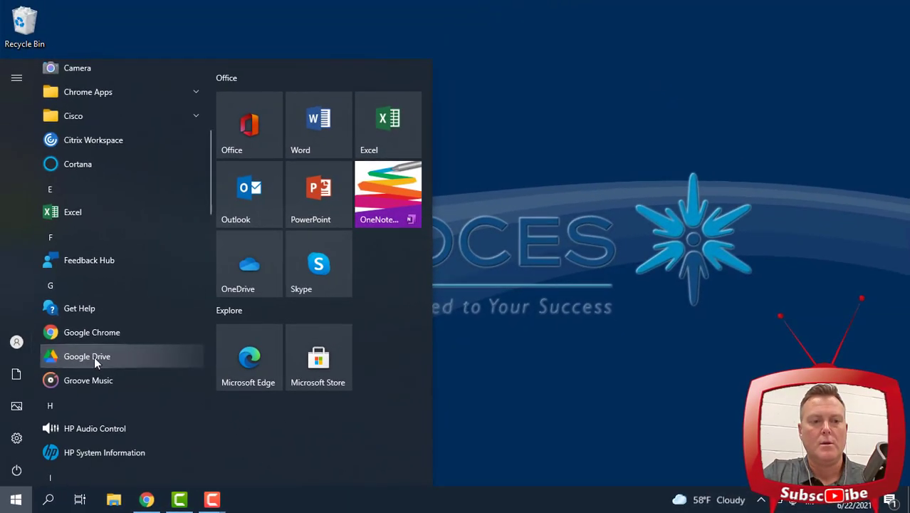
pyautogui.click(91, 358)
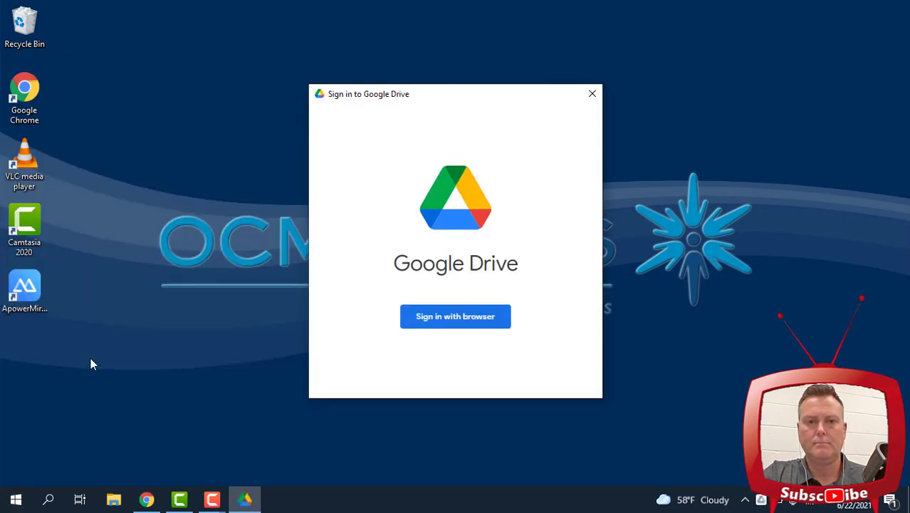
# Sign in through the browser with the school account's e-mail address and password
pyautogui.click(463, 324)
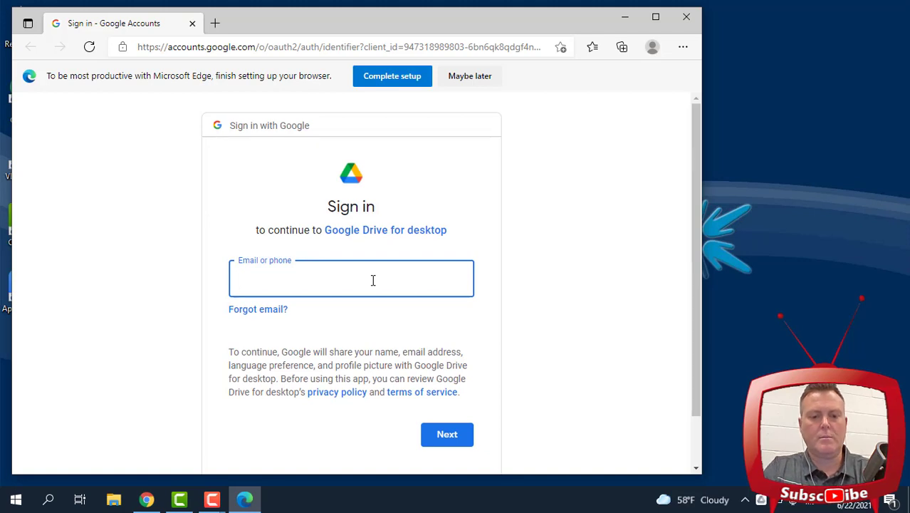
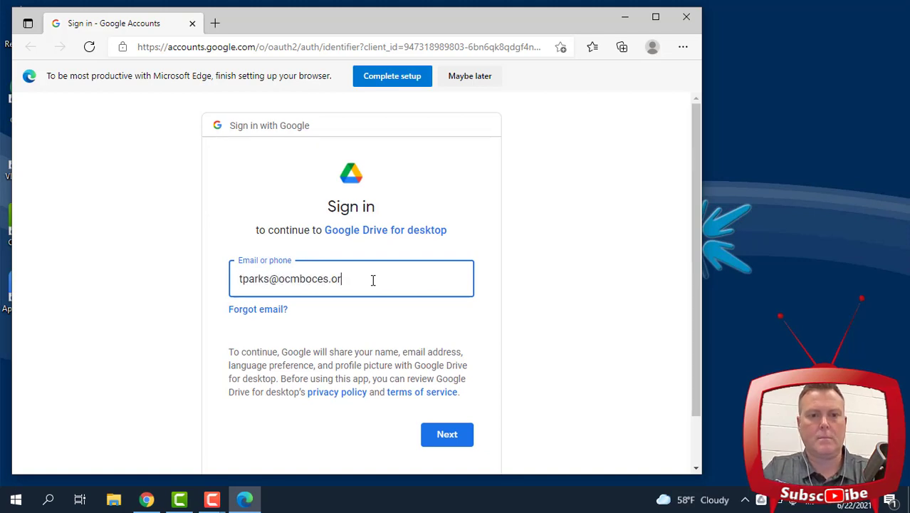
pyautogui.press('Return')
pyautogui.write('•••••••••')
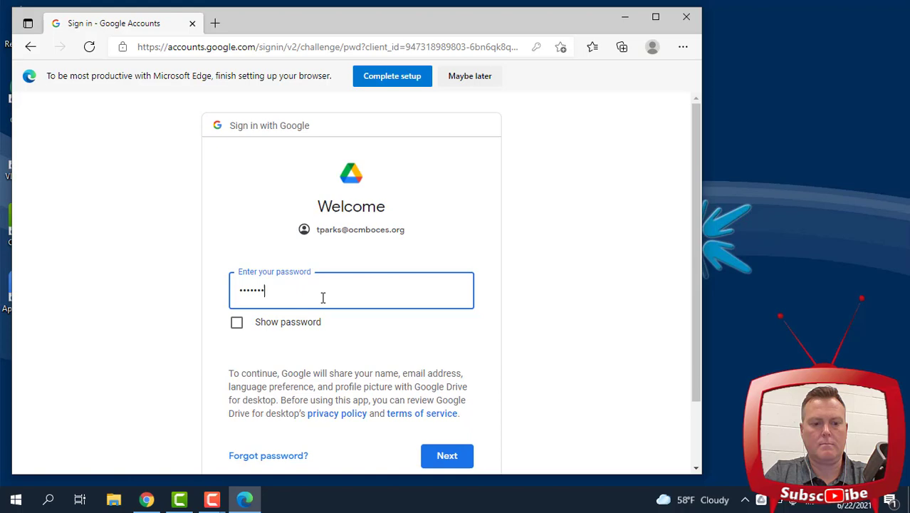
pyautogui.press('Return')
# Verify the sign-in with a code and close the success page
pyautogui.scroll(-3, 274, 356)
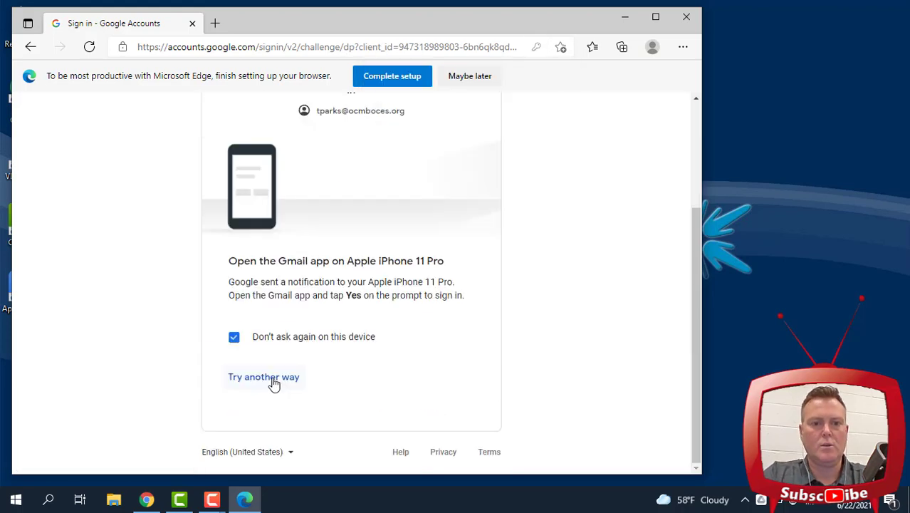
pyautogui.click(271, 379)
pyautogui.click(295, 377)
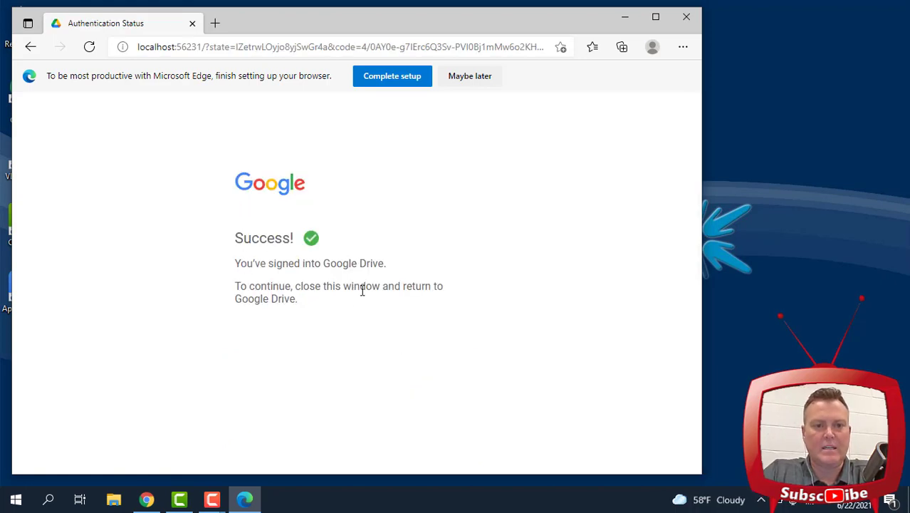
pyautogui.hotkey('alt', 'F4')
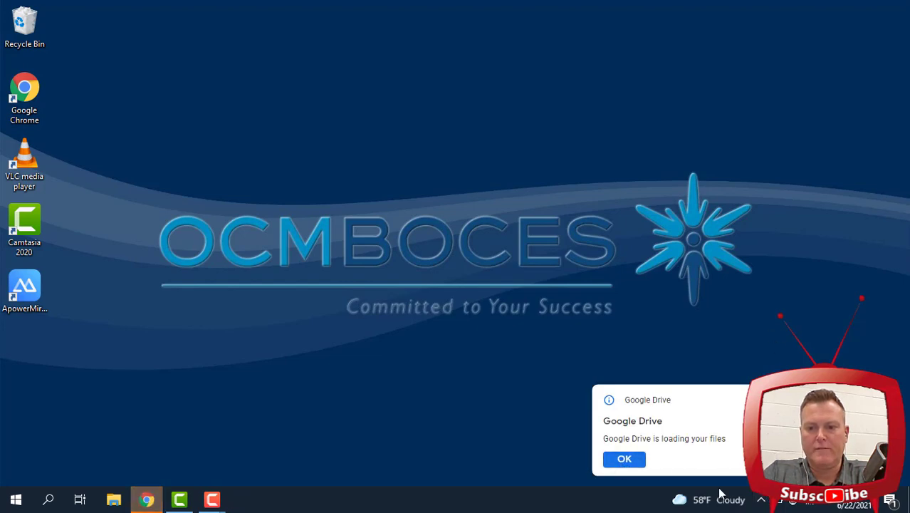
# Step through the welcome tour slides and open the Google Drive folder in File Explorer
pyautogui.click(760, 501)
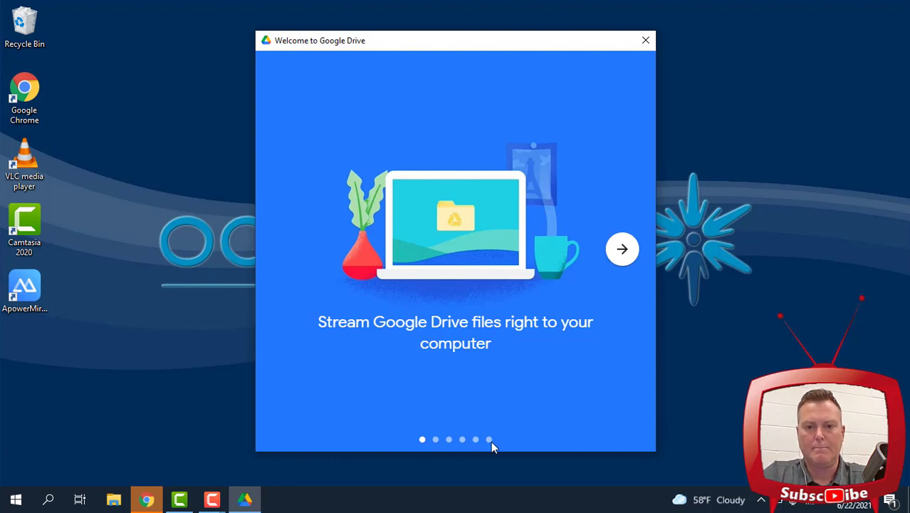
pyautogui.click(623, 253)
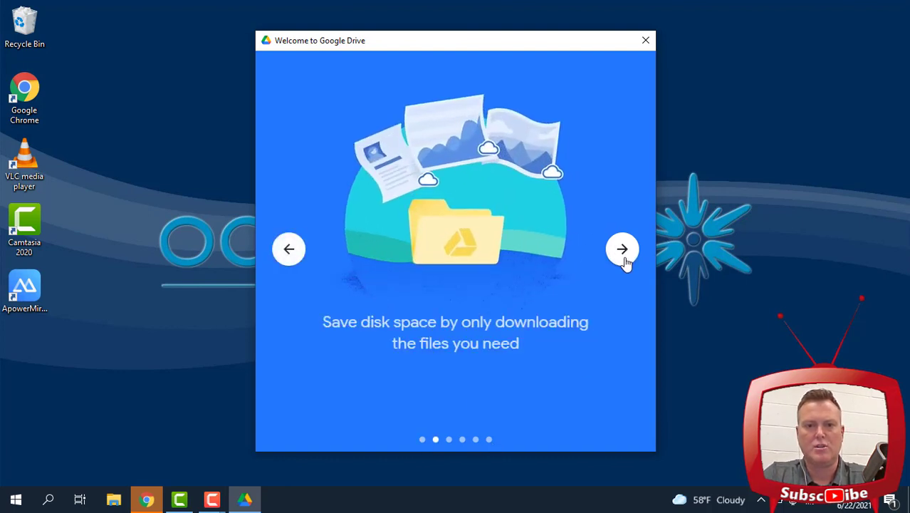
pyautogui.click(624, 258)
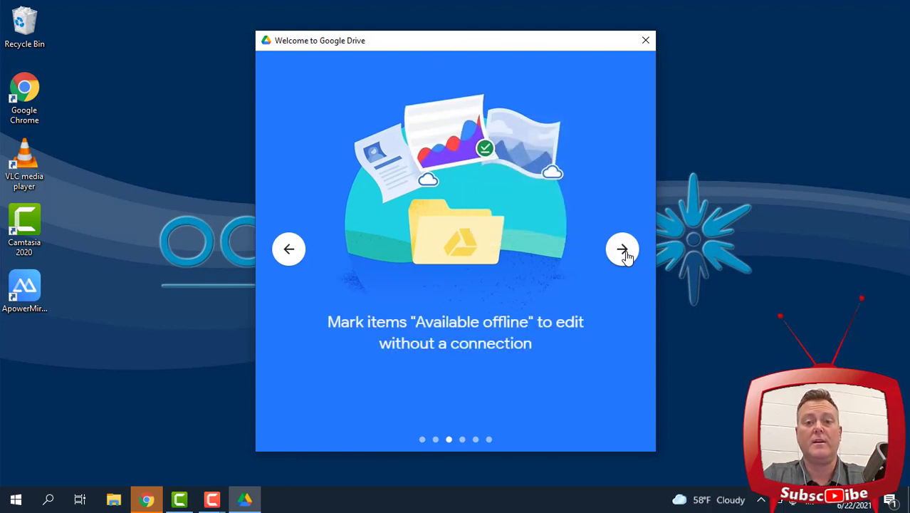
pyautogui.click(624, 258)
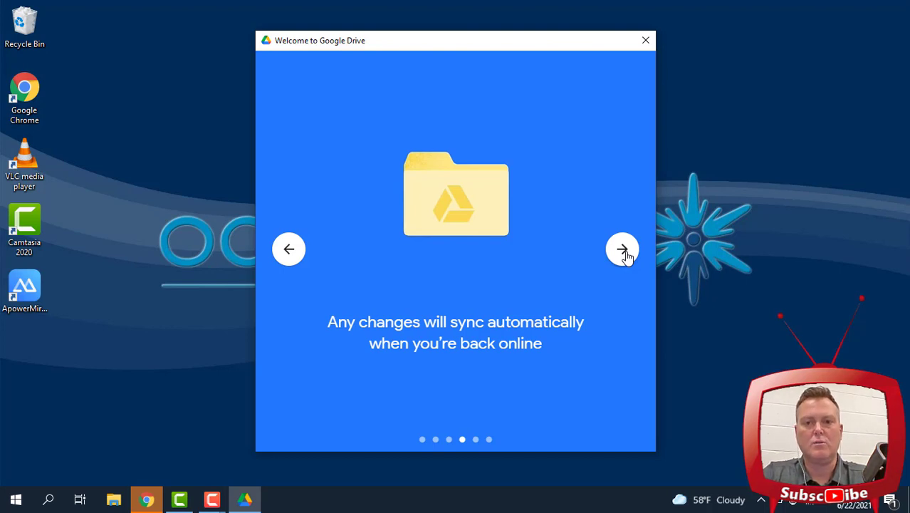
pyautogui.click(624, 250)
pyautogui.click(620, 251)
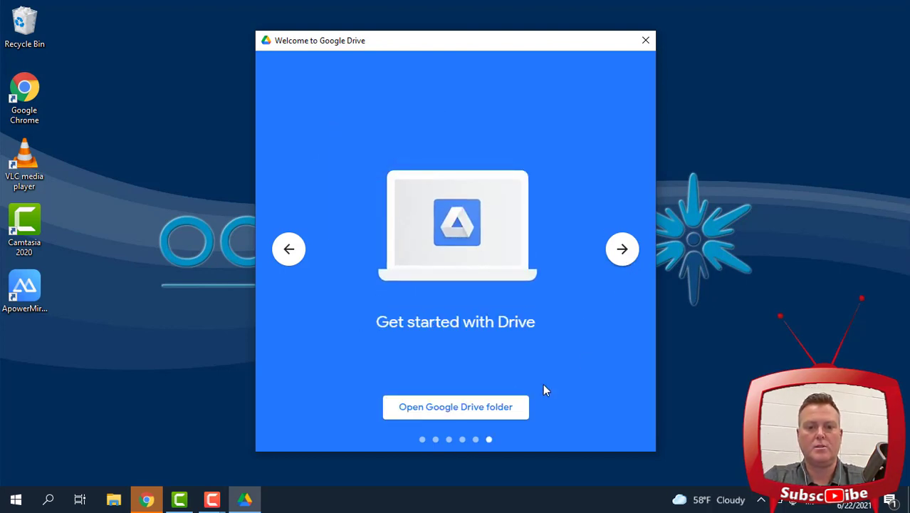
pyautogui.click(472, 415)
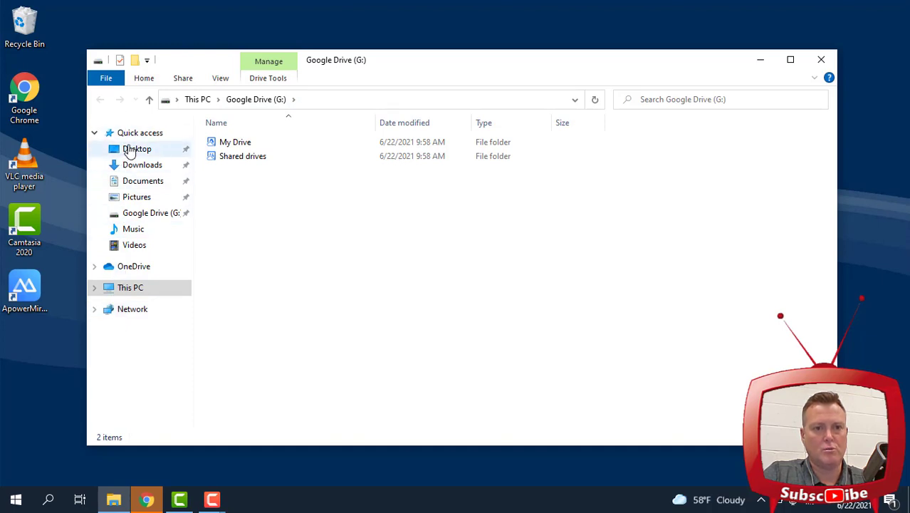
# Close File Explorer and reopen it maximized
pyautogui.click(823, 61)
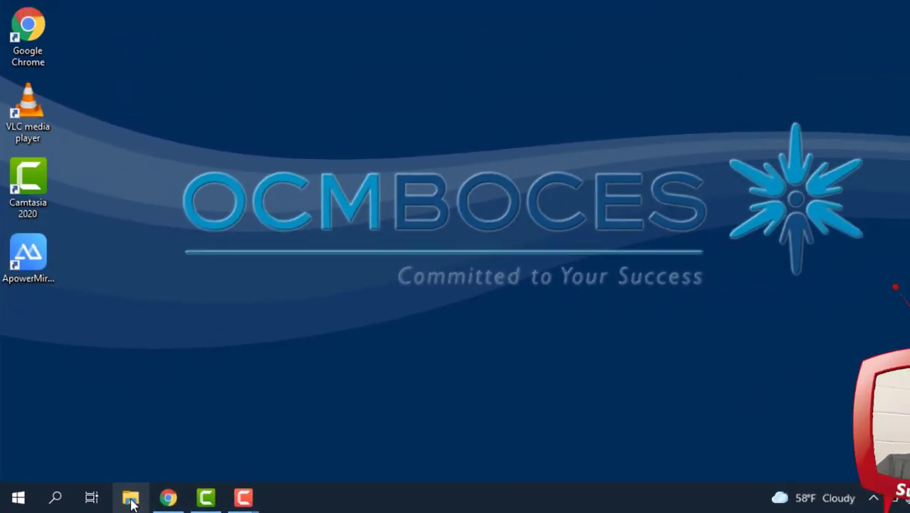
pyautogui.click(209, 489)
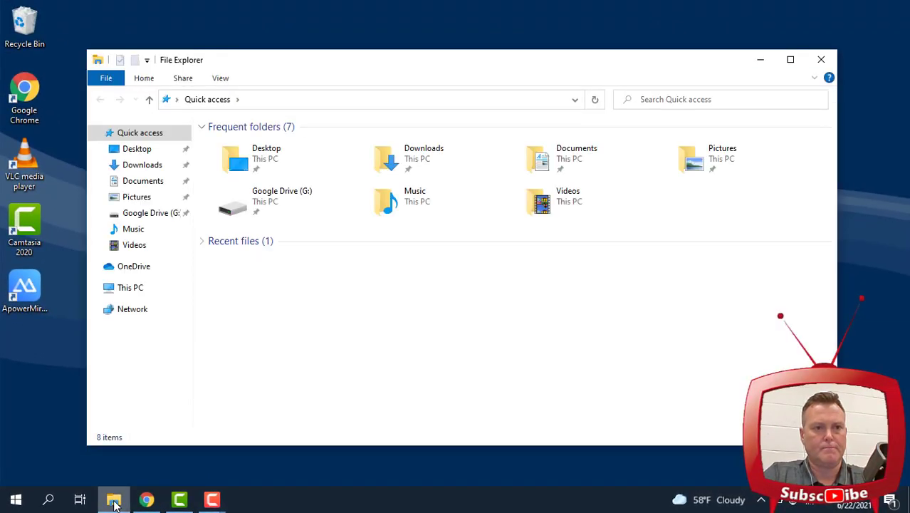
pyautogui.click(788, 61)
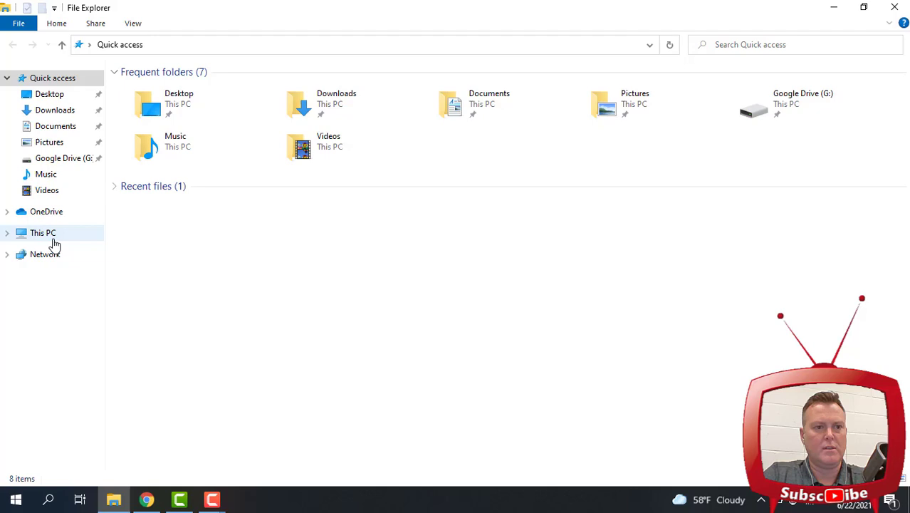
# Go to Google Drive (G:) under This PC and select My Drive
pyautogui.click(8, 233)
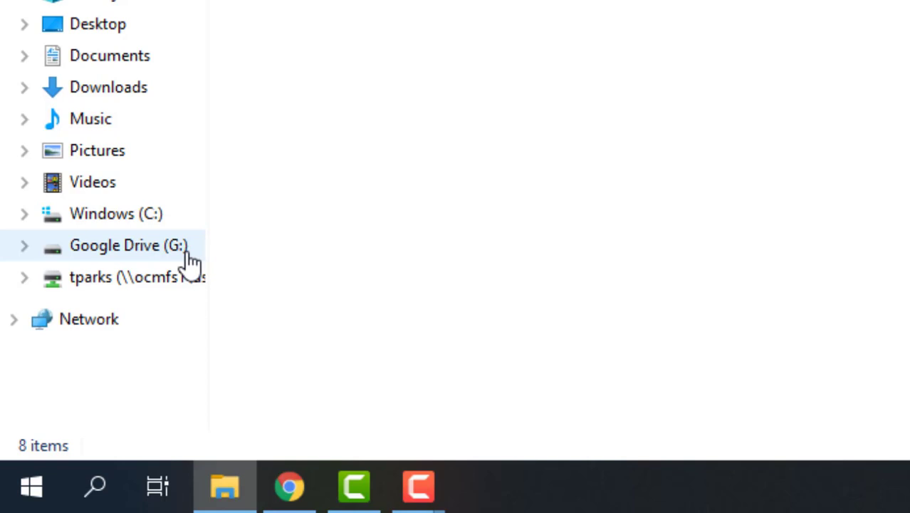
pyautogui.click(25, 245)
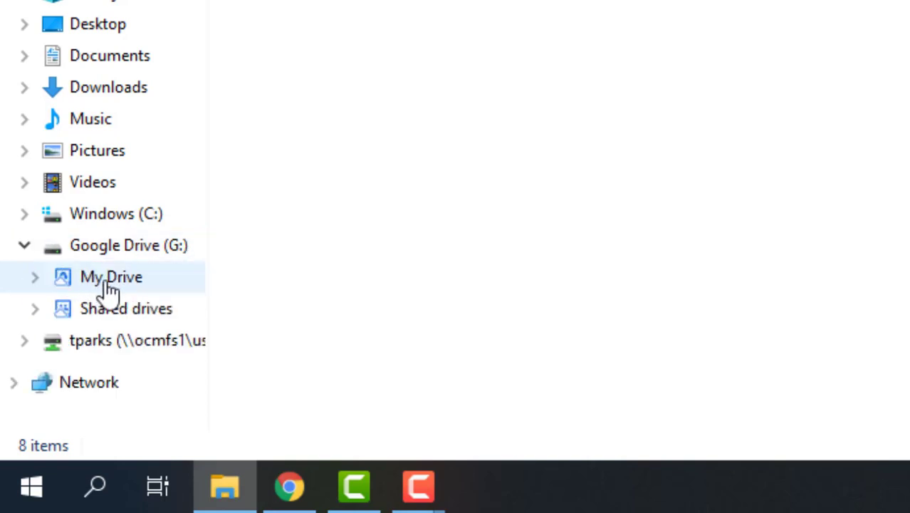
pyautogui.click(24, 246)
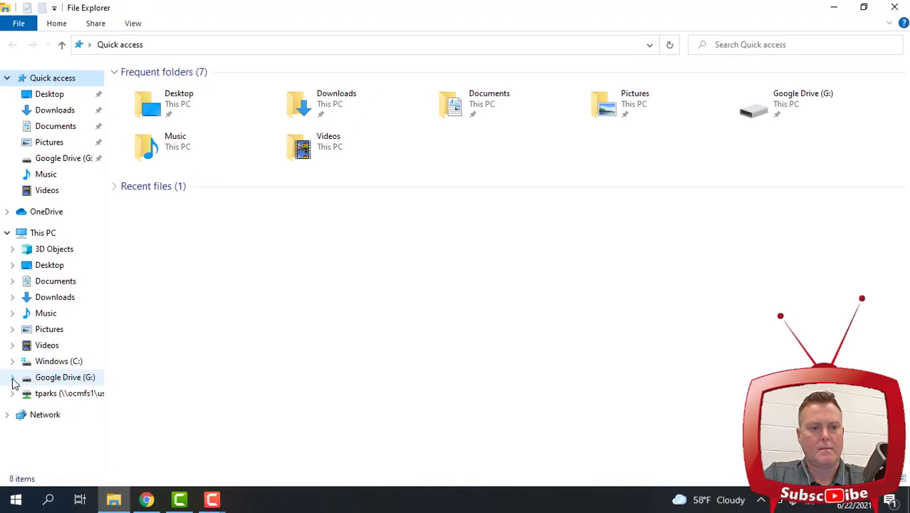
pyautogui.click(57, 380)
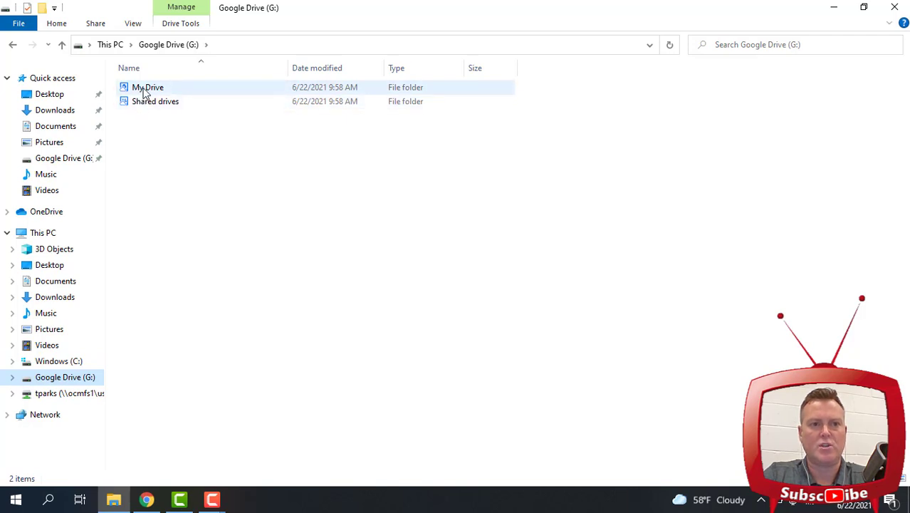
pyautogui.moveTo(142, 92)
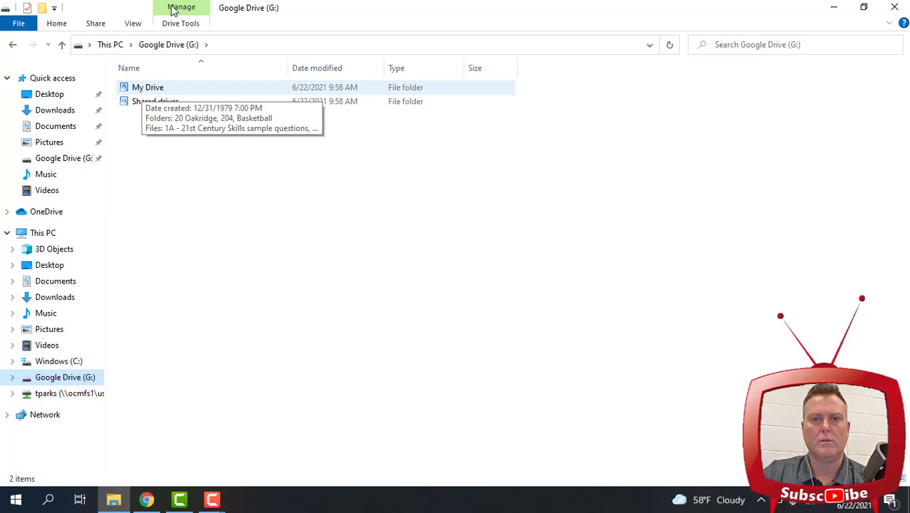
pyautogui.click(151, 91)
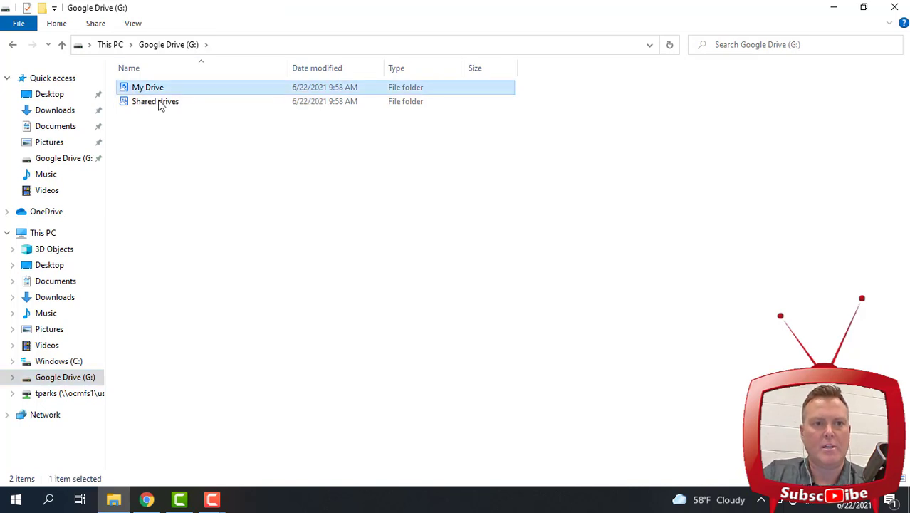
# Open My Drive, scroll its list back to the top, and snap the window left
pyautogui.doubleClick(151, 92)
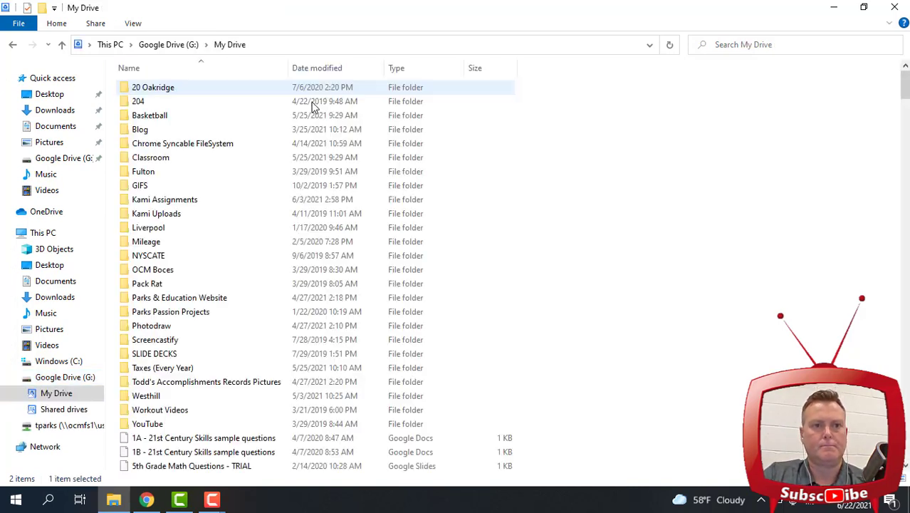
pyautogui.scroll(-2, 158, 147)
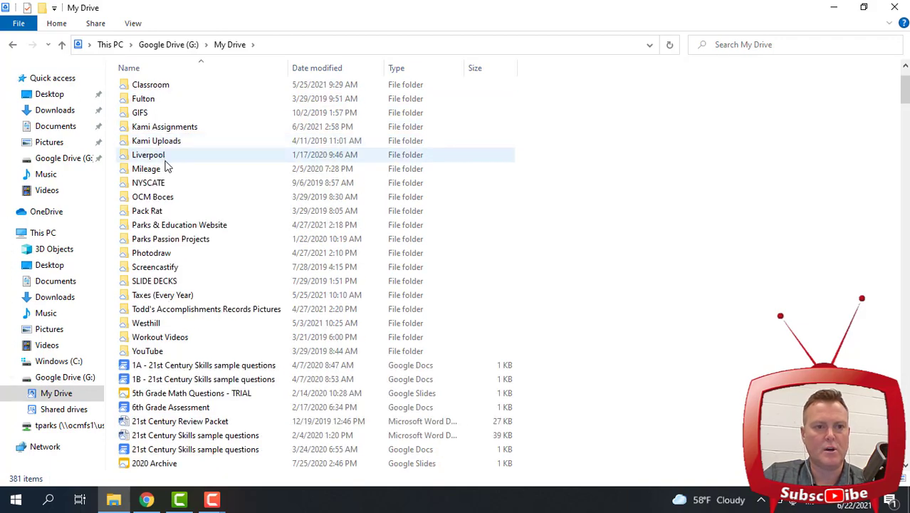
pyautogui.scroll(-4, 164, 160)
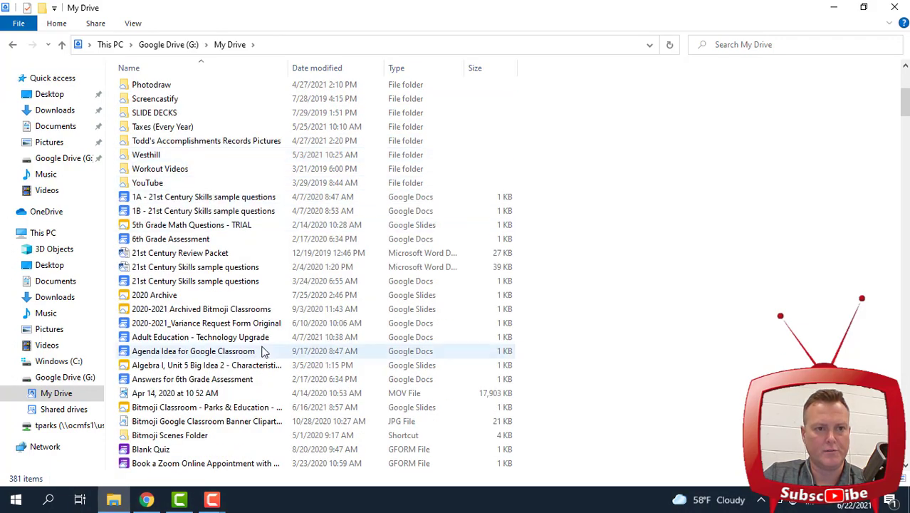
pyautogui.scroll(-13, 262, 347)
pyautogui.scroll(-11, 259, 341)
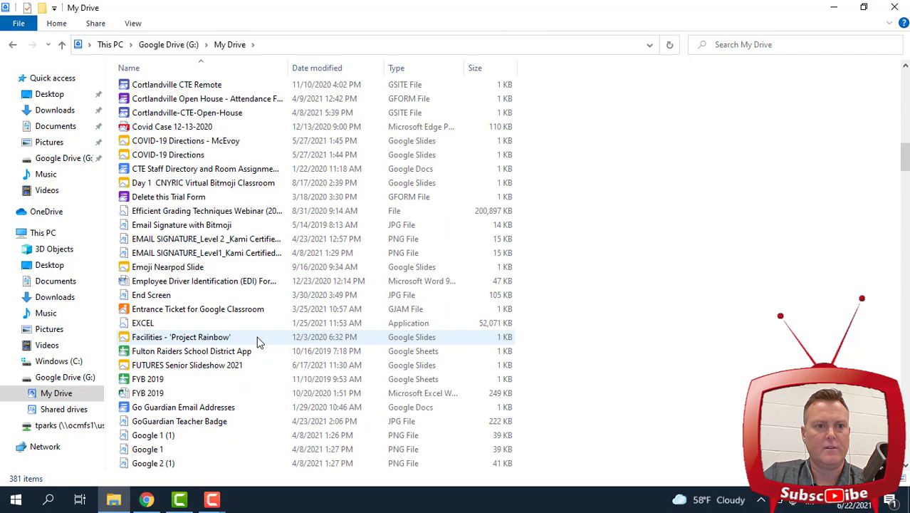
pyautogui.scroll(14, 256, 335)
pyautogui.scroll(14, 258, 338)
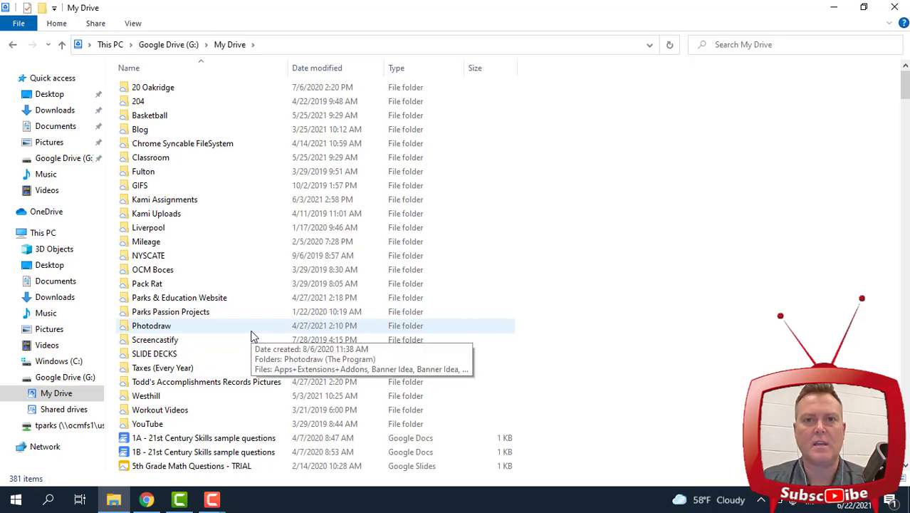
pyautogui.moveTo(437, 14); pyautogui.dragTo(6, 54)
# Fill the right half with Chrome and open Google Drive from the apps grid
pyautogui.click(639, 193)
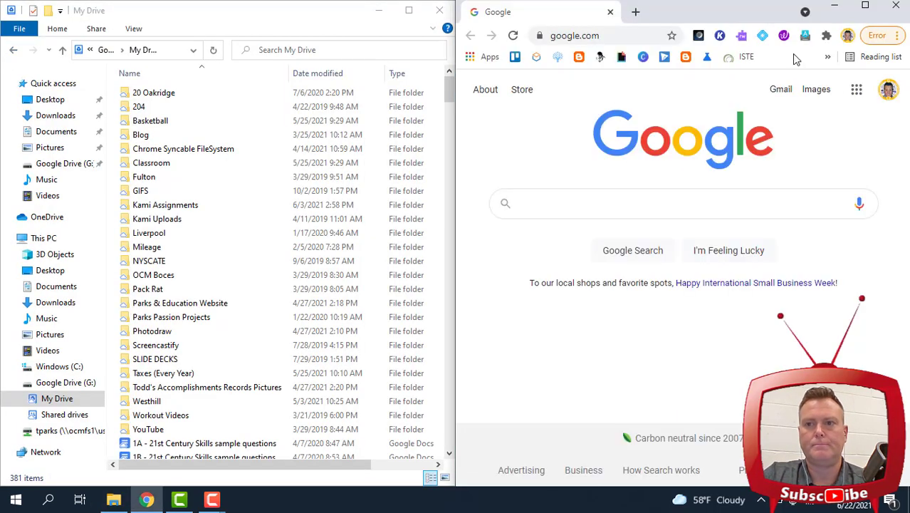
pyautogui.click(857, 90)
pyautogui.click(731, 151)
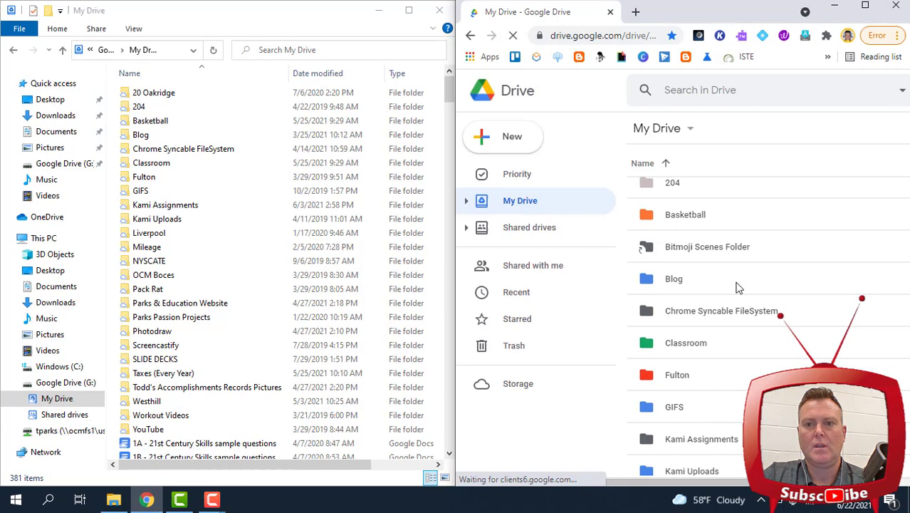
# Scroll through the My Drive folders, then pull Explorer out of the split layout
pyautogui.scroll(-3, 740, 288)
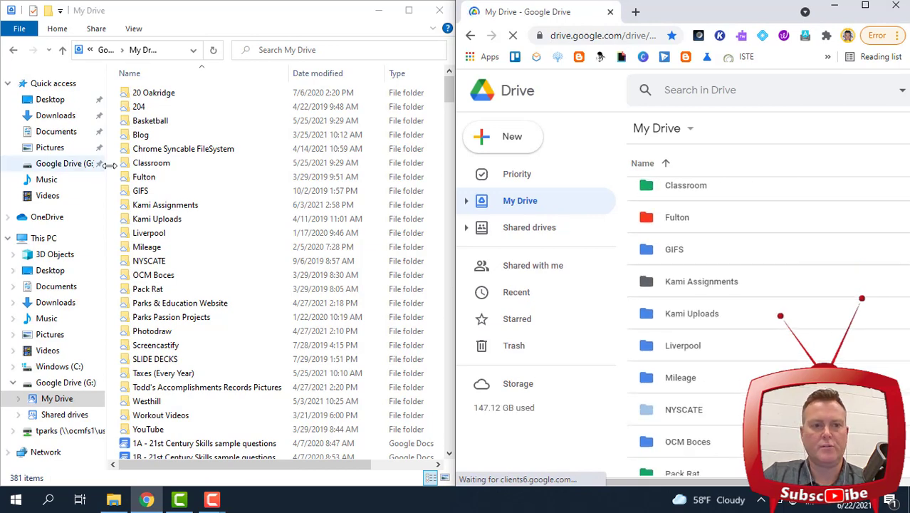
pyautogui.scroll(-4, 680, 321)
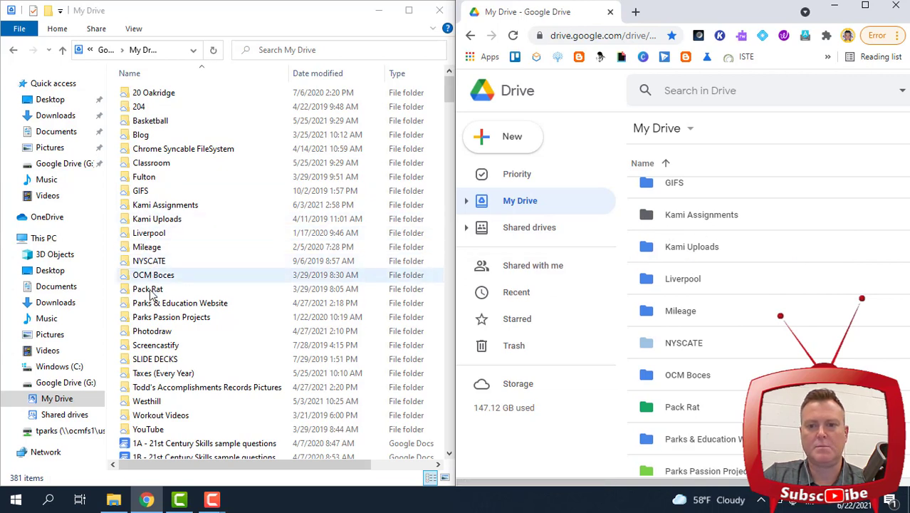
pyautogui.scroll(-3, 672, 367)
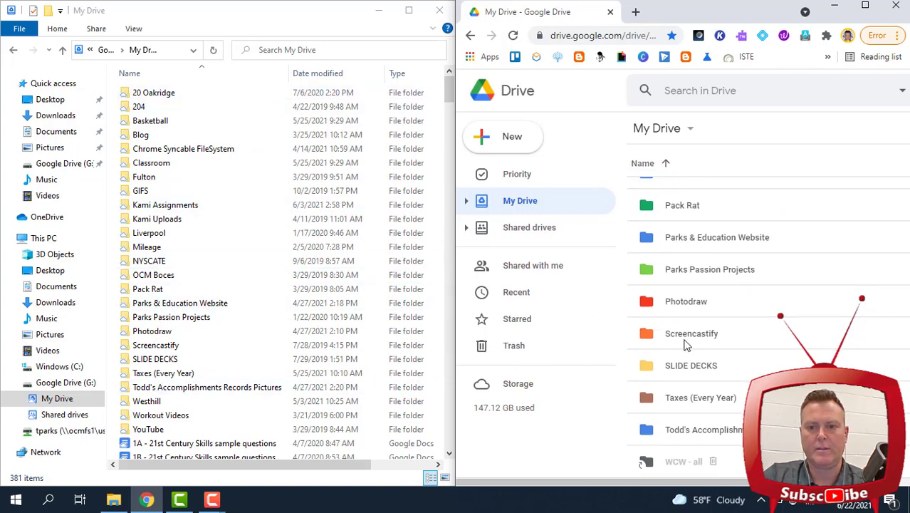
pyautogui.scroll(-4, 685, 341)
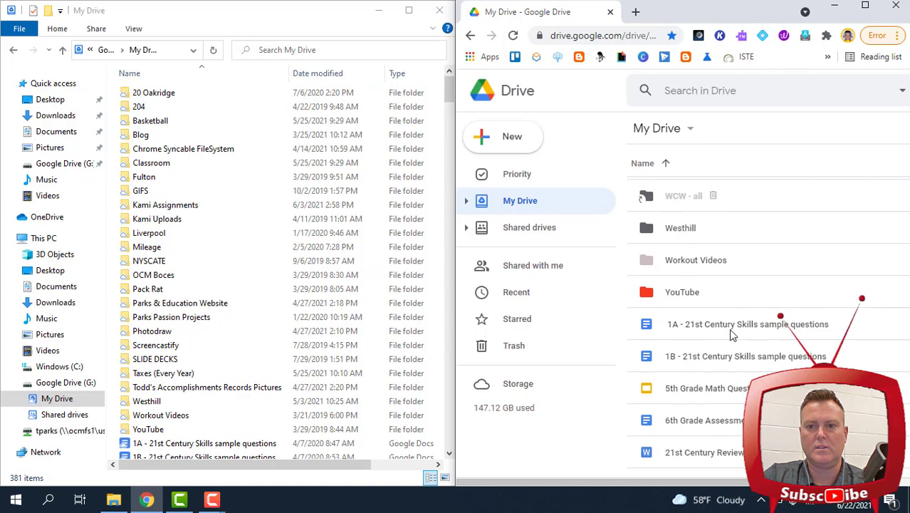
pyautogui.scroll(-2, 228, 303)
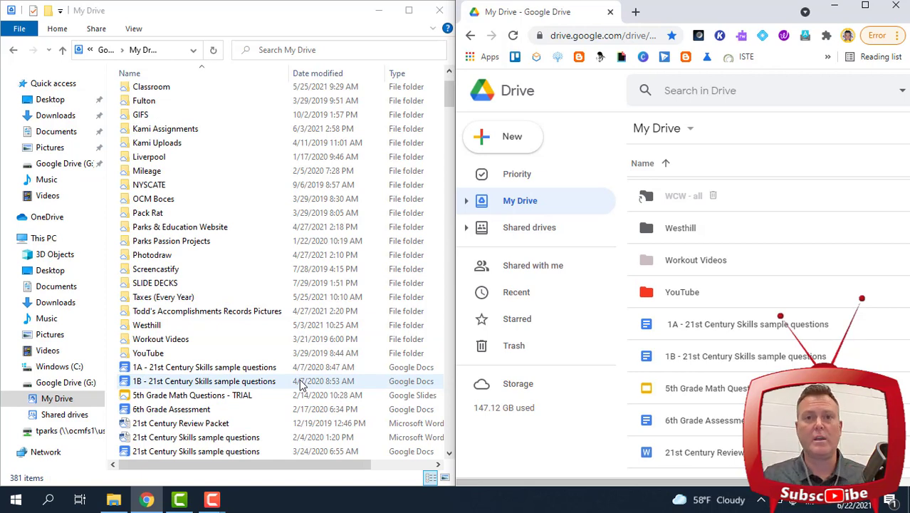
pyautogui.moveTo(298, 16); pyautogui.dragTo(298, 16)
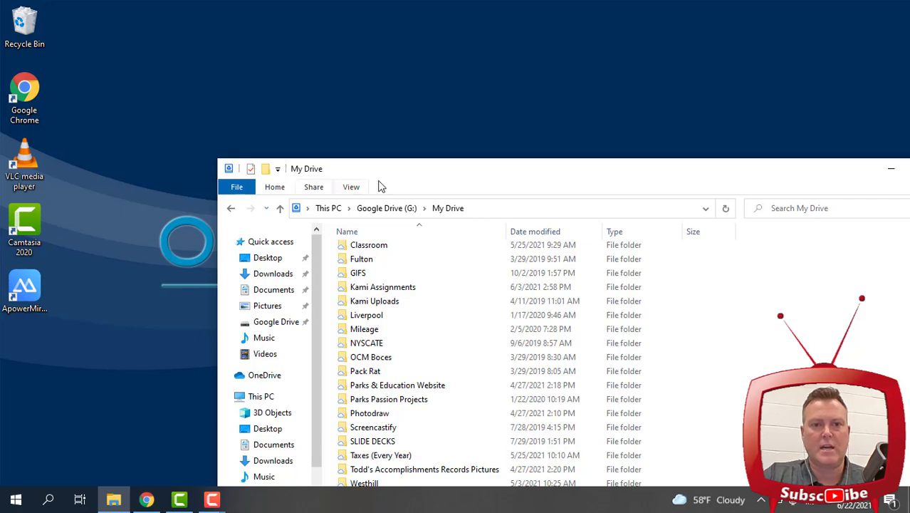
# Reposition the My Drive Explorer window on the screen
pyautogui.moveTo(603, 188); pyautogui.dragTo(605, 428)
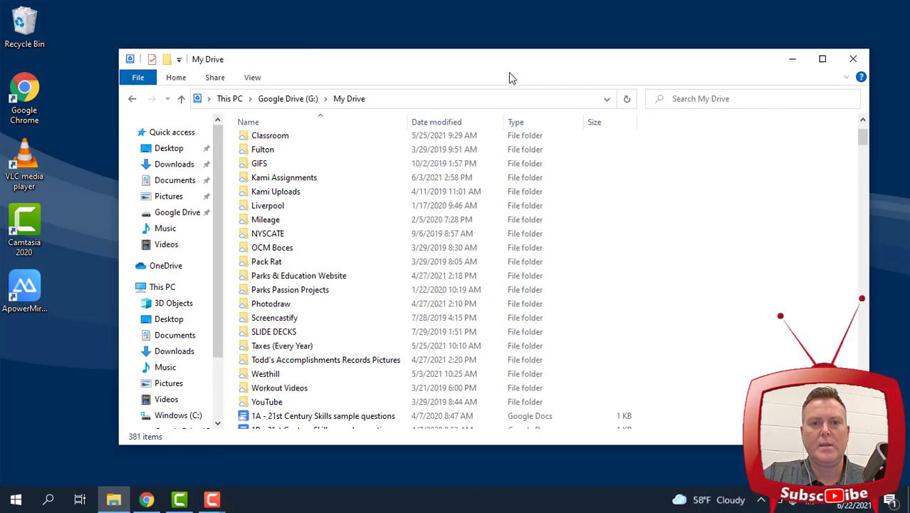
pyautogui.moveTo(509, 72); pyautogui.dragTo(565, 90)
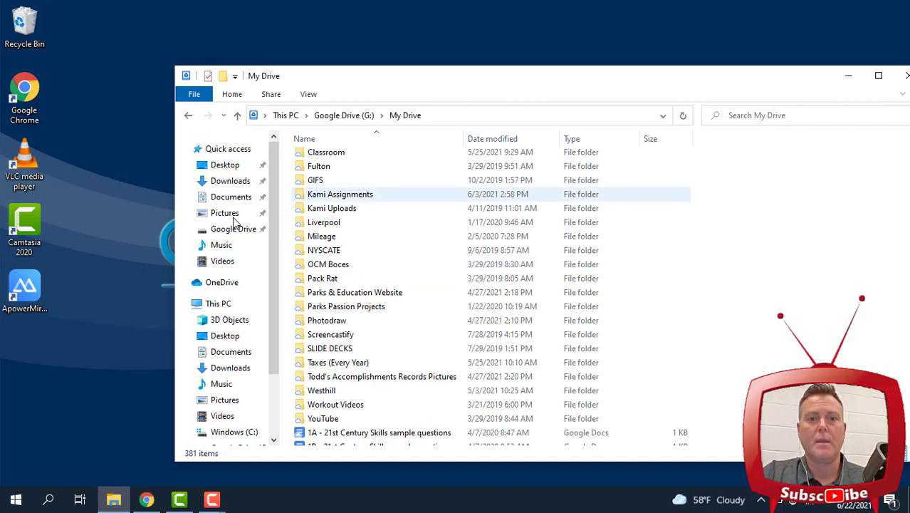
pyautogui.moveTo(437, 84); pyautogui.dragTo(391, 84)
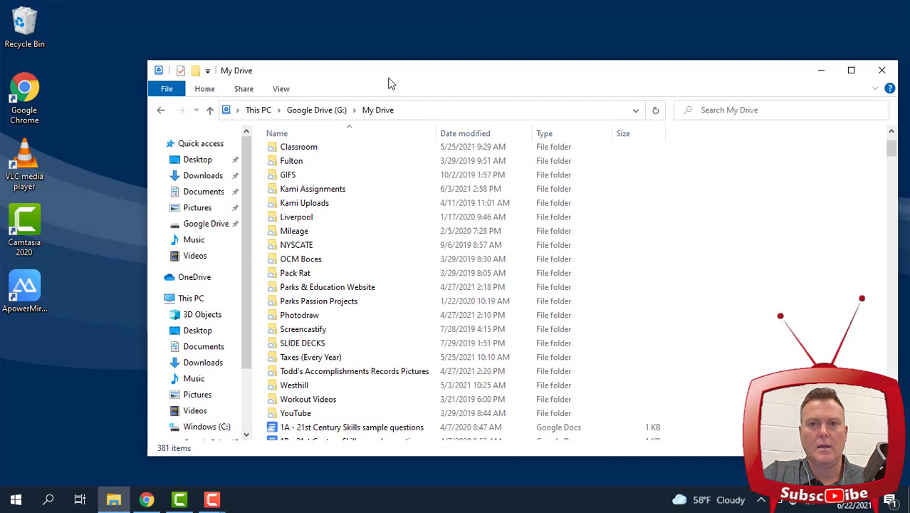
# Open a second File Explorer window at Quick access and dock it left
pyautogui.rightClick(113, 501)
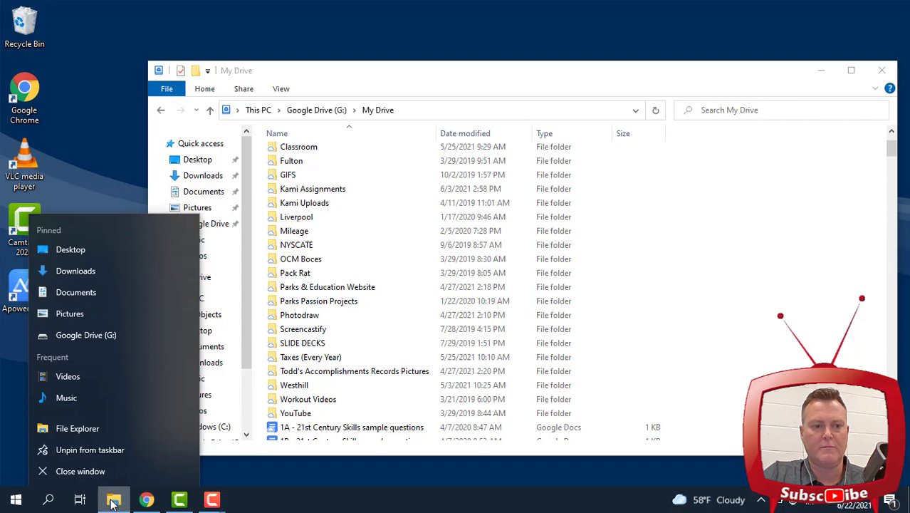
pyautogui.click(257, 478)
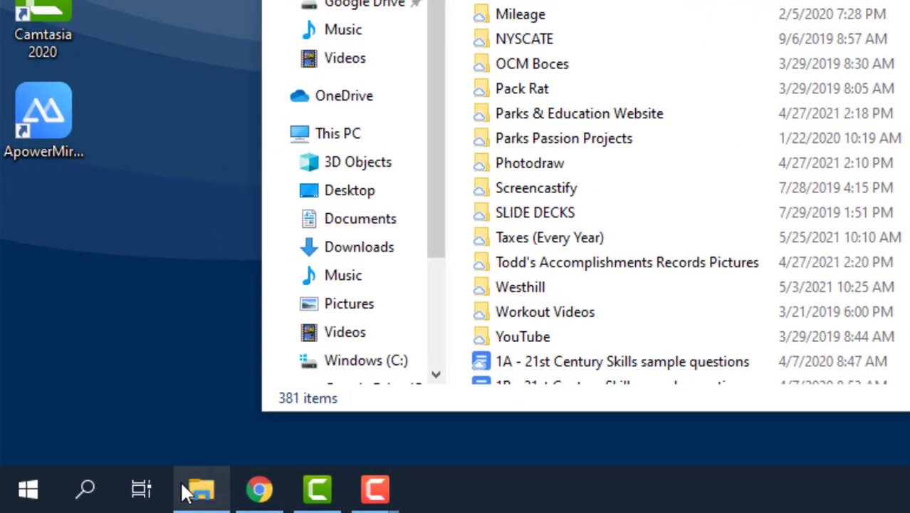
pyautogui.rightClick(204, 495)
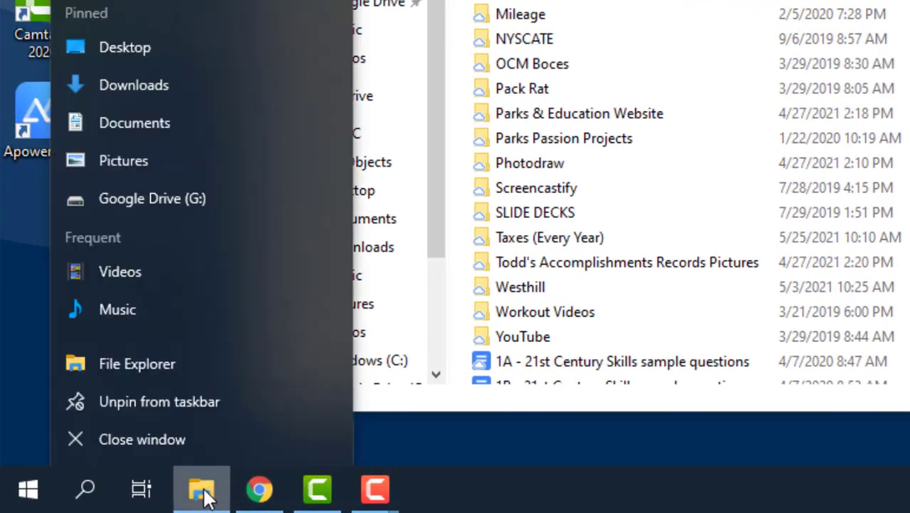
pyautogui.click(141, 364)
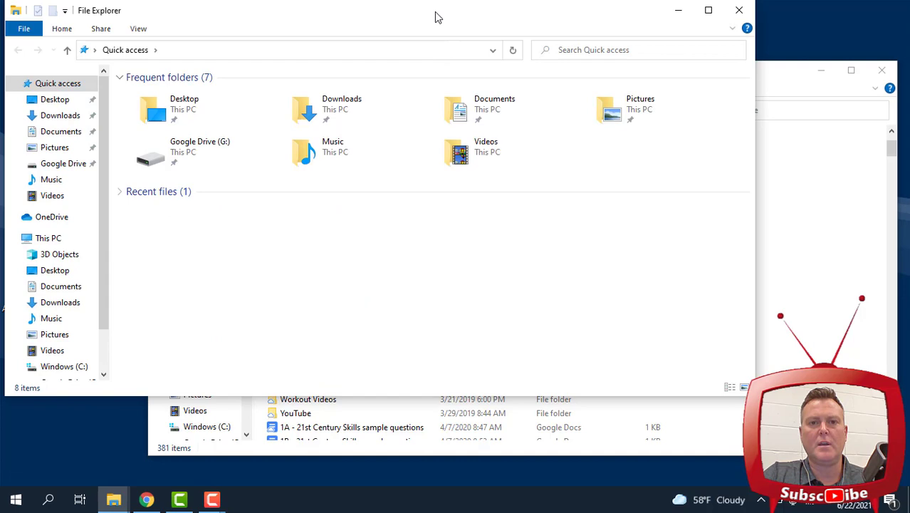
pyautogui.moveTo(436, 15); pyautogui.dragTo(440, 140)
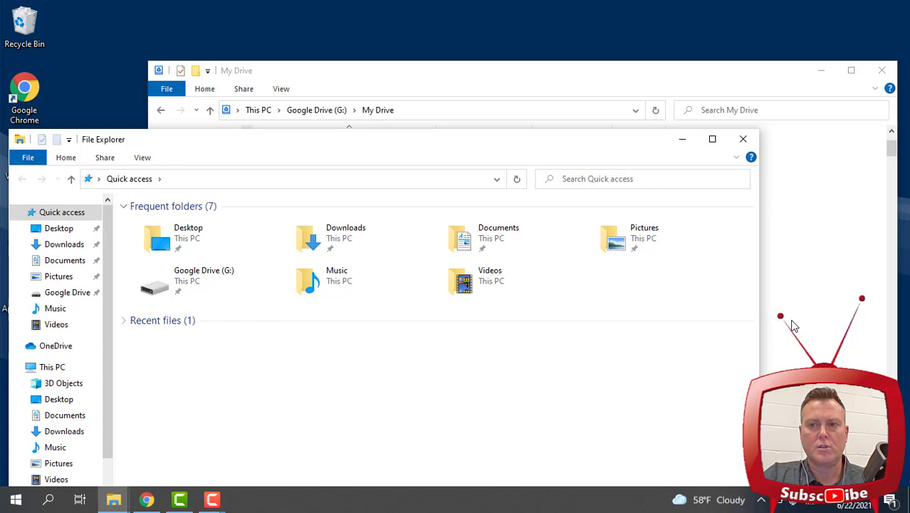
pyautogui.moveTo(404, 141); pyautogui.dragTo(3, 104)
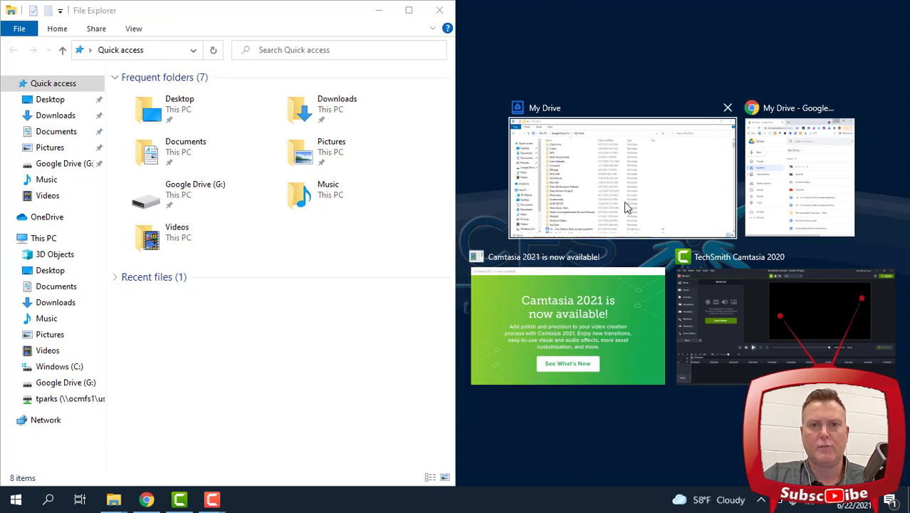
# Snap My Drive to the right half and show Pictures in the left window
pyautogui.click(578, 201)
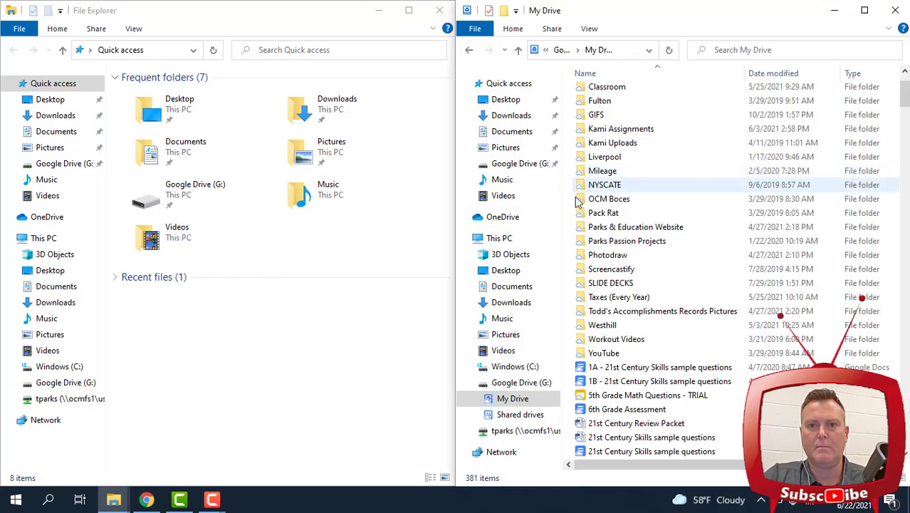
pyautogui.scroll(2, 574, 213)
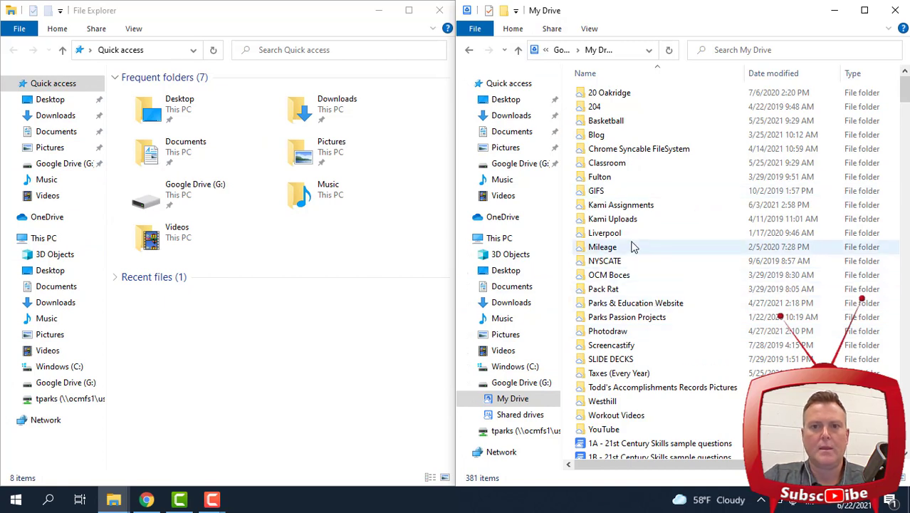
pyautogui.click(72, 147)
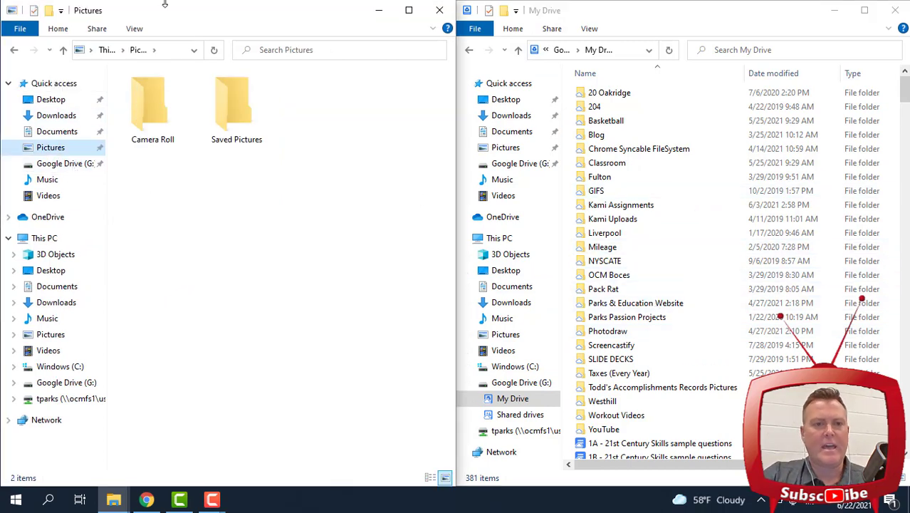
pyautogui.click(45, 131)
pyautogui.click(51, 148)
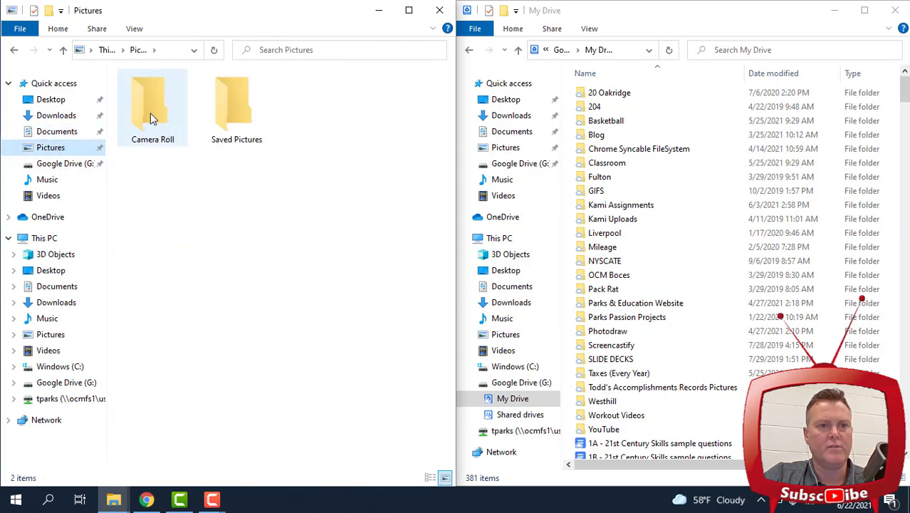
# Drag the Saved Pictures folder onto My Drive in the Google Drive (G:) window
pyautogui.moveTo(225, 101); pyautogui.dragTo(220, 182)
pyautogui.scroll(1, 591, 193)
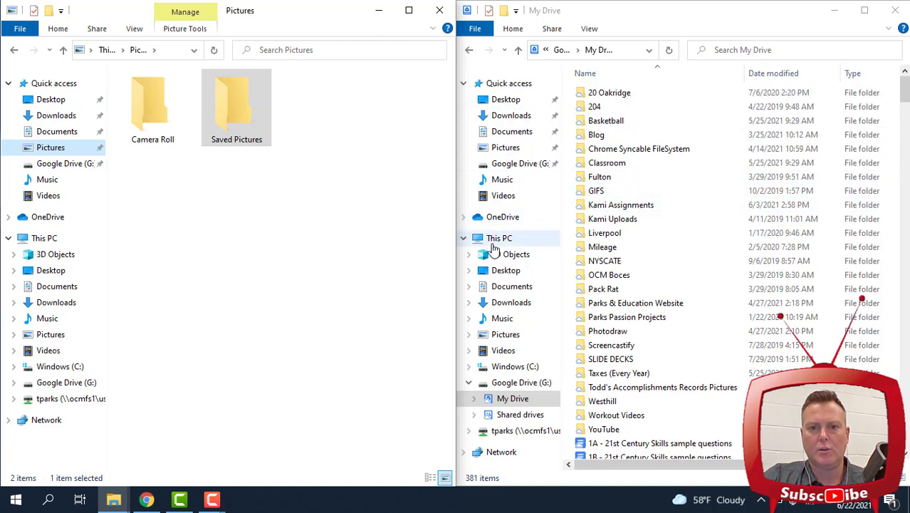
pyautogui.click(508, 403)
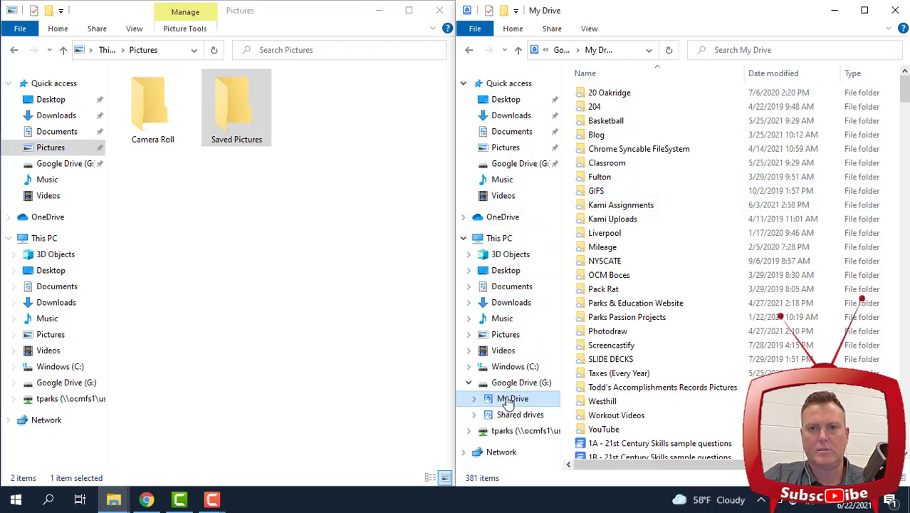
pyautogui.click(507, 384)
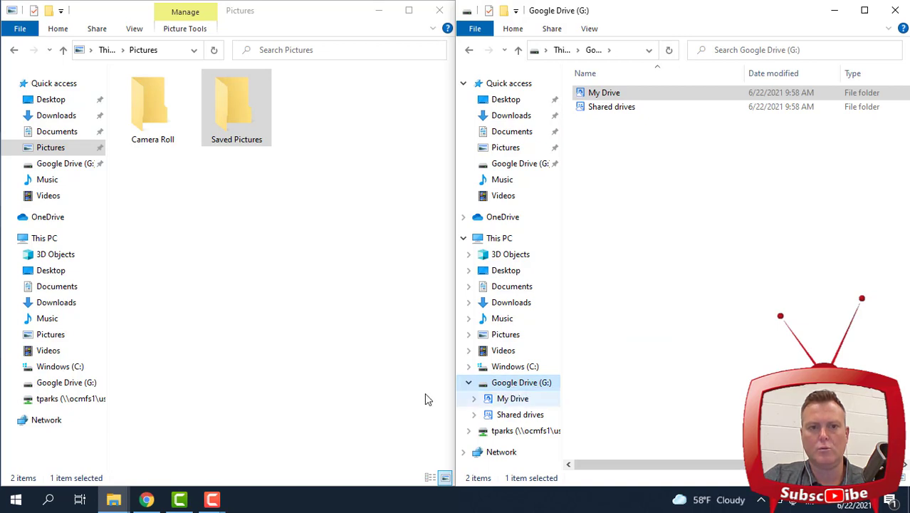
pyautogui.click(218, 87)
pyautogui.moveTo(224, 108); pyautogui.dragTo(612, 96)
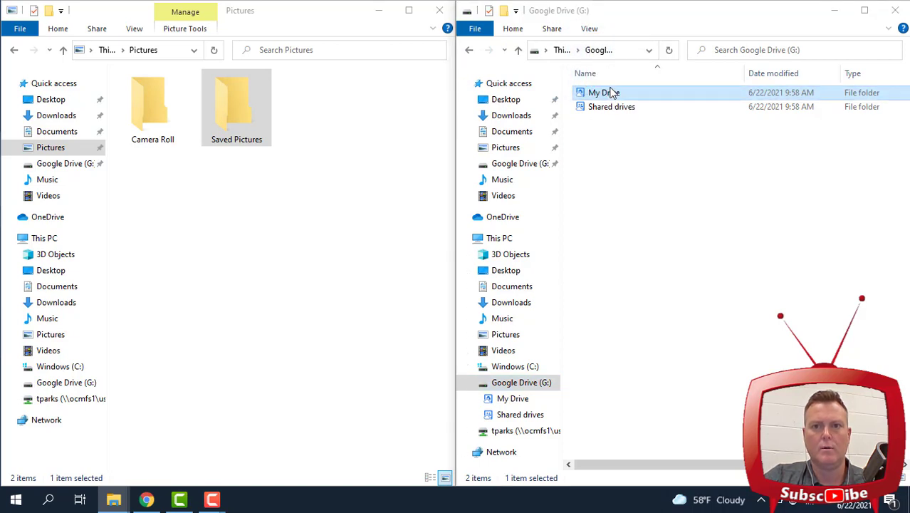
# Open My Drive and confirm the copied Saved Pictures folder is there
pyautogui.doubleClick(613, 96)
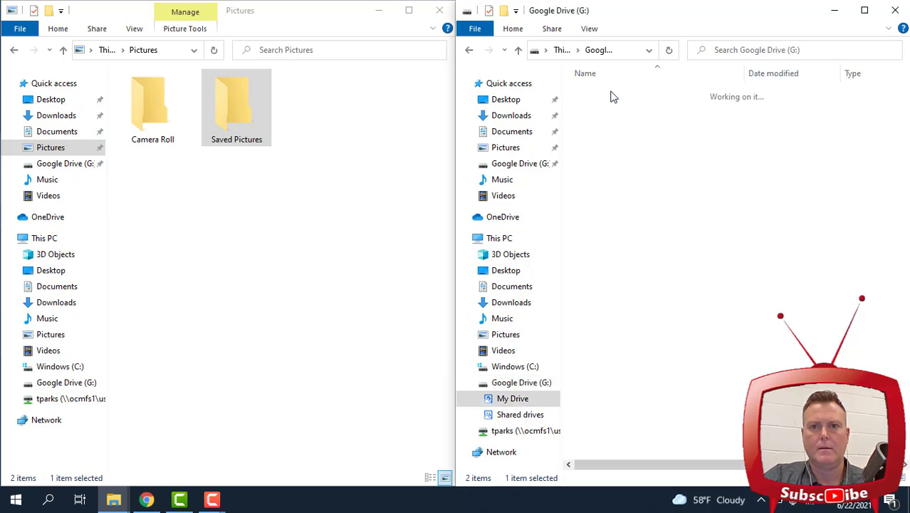
pyautogui.scroll(-2, 668, 302)
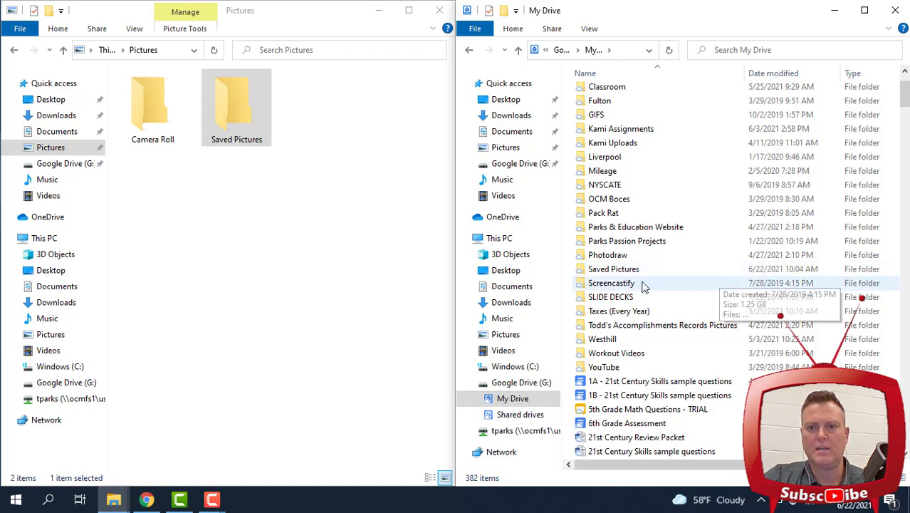
pyautogui.click(826, 268)
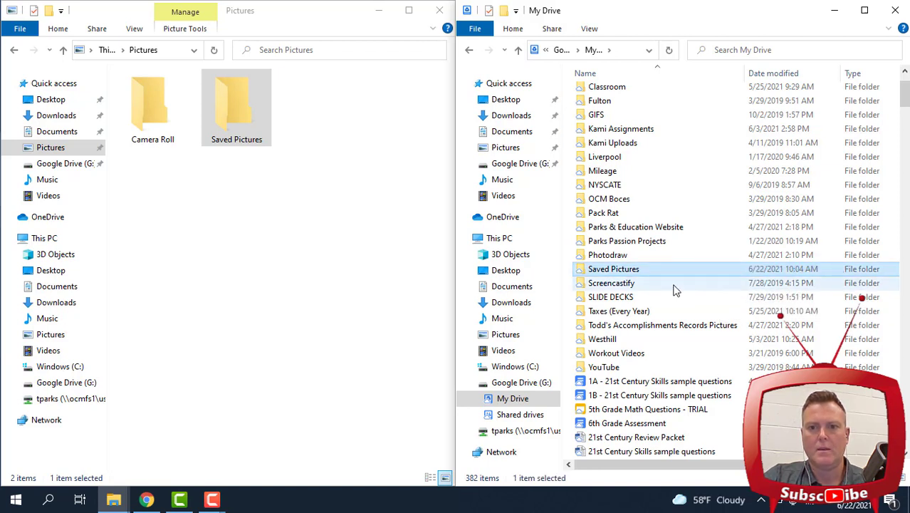
# Drag Camera Roll onto My Drive in Google Drive (G:) and open My Drive
pyautogui.click(527, 384)
pyautogui.click(619, 95)
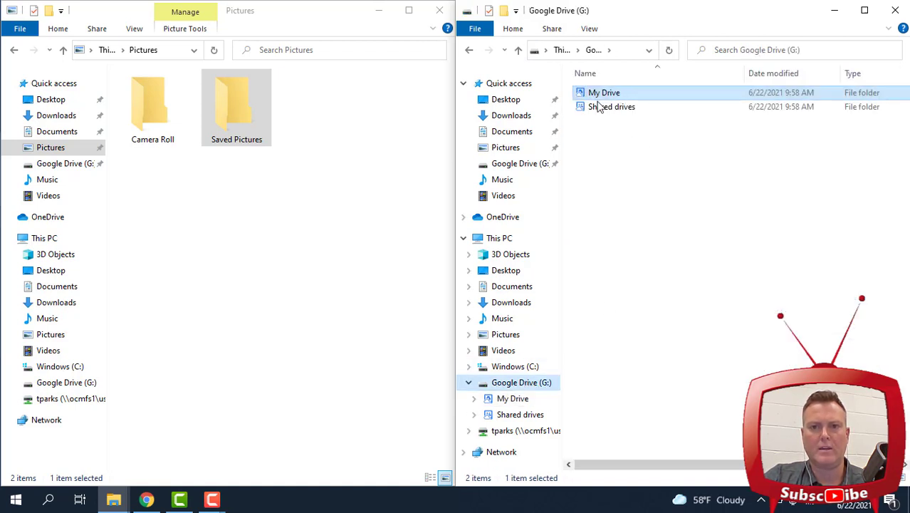
pyautogui.moveTo(143, 116); pyautogui.dragTo(609, 96)
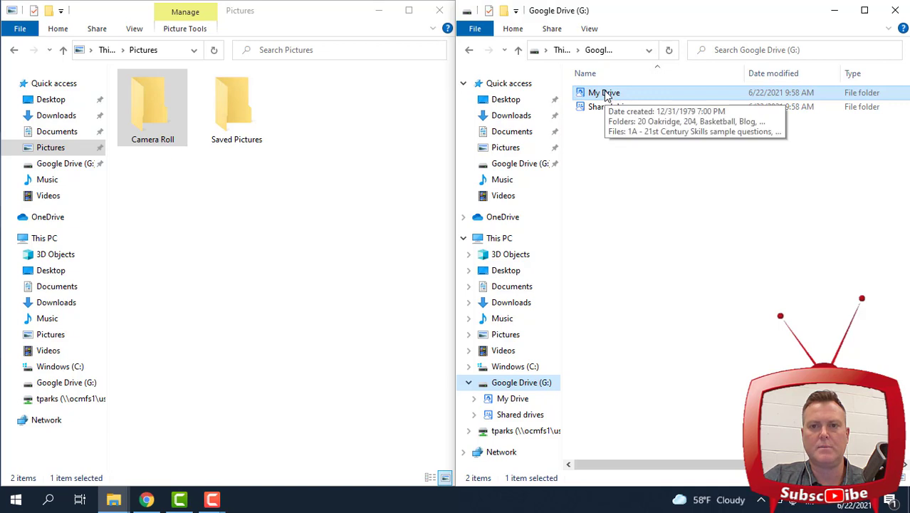
pyautogui.doubleClick(607, 96)
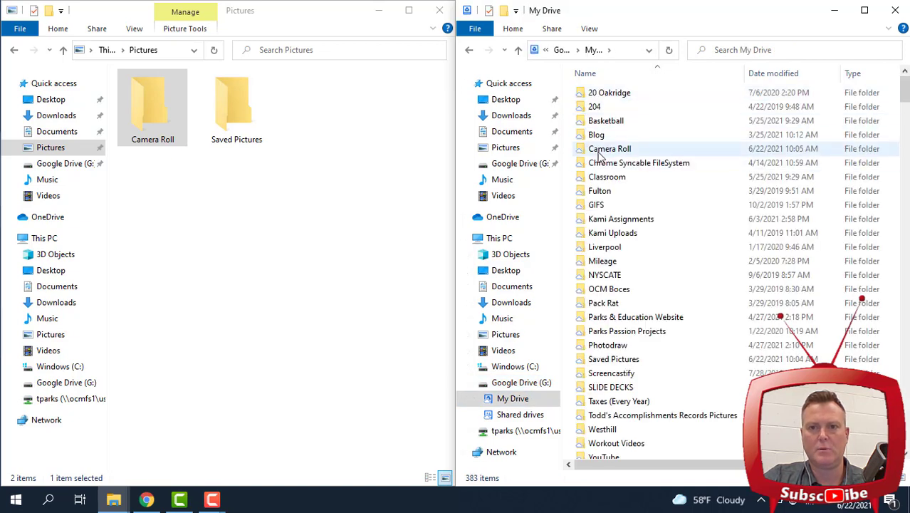
# Select the copied Camera Roll folder, return to Google Drive (G:), and close the windows
pyautogui.click(652, 151)
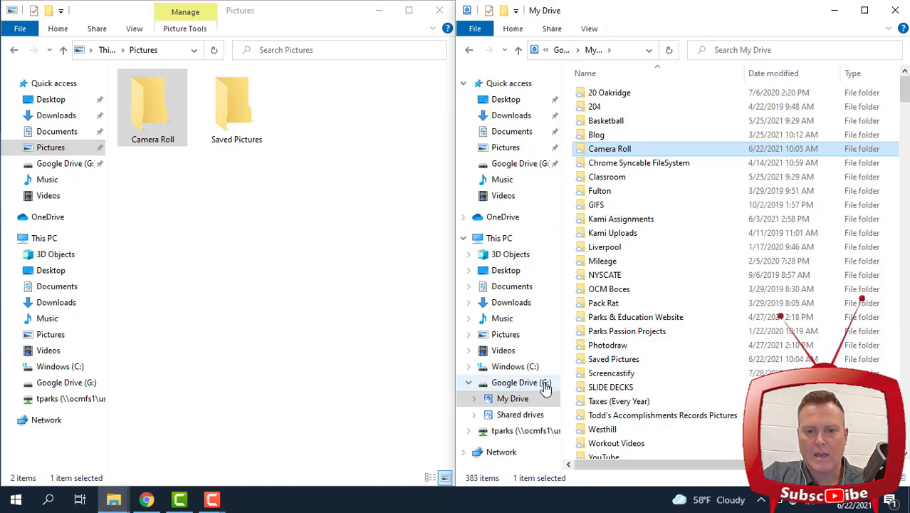
pyautogui.click(507, 384)
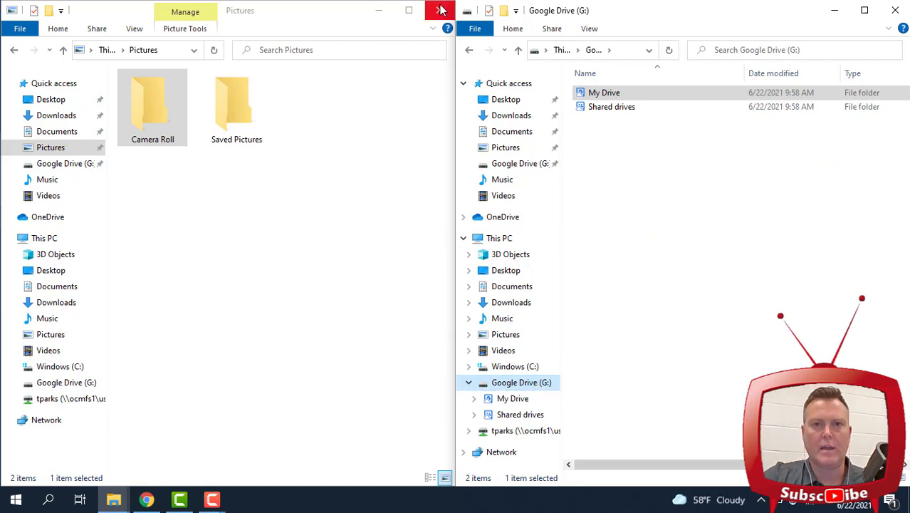
pyautogui.click(439, 10)
# Switch to the maximized Chrome window on My Drive and show the New menu's creation options
pyautogui.click(896, 8)
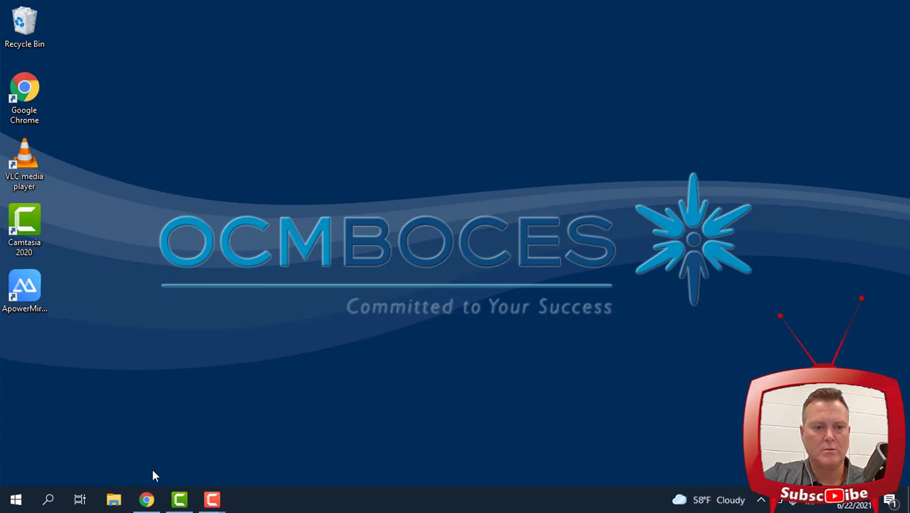
pyautogui.click(146, 499)
pyautogui.click(865, 10)
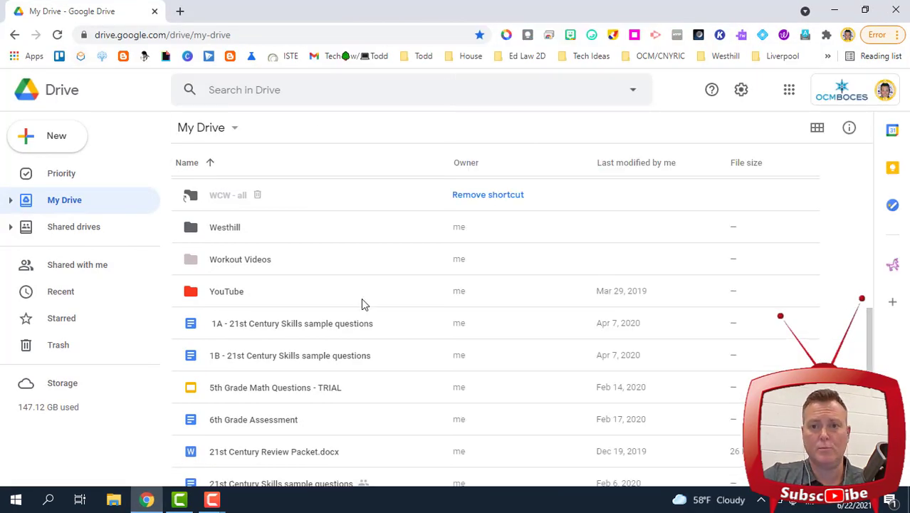
pyautogui.click(57, 143)
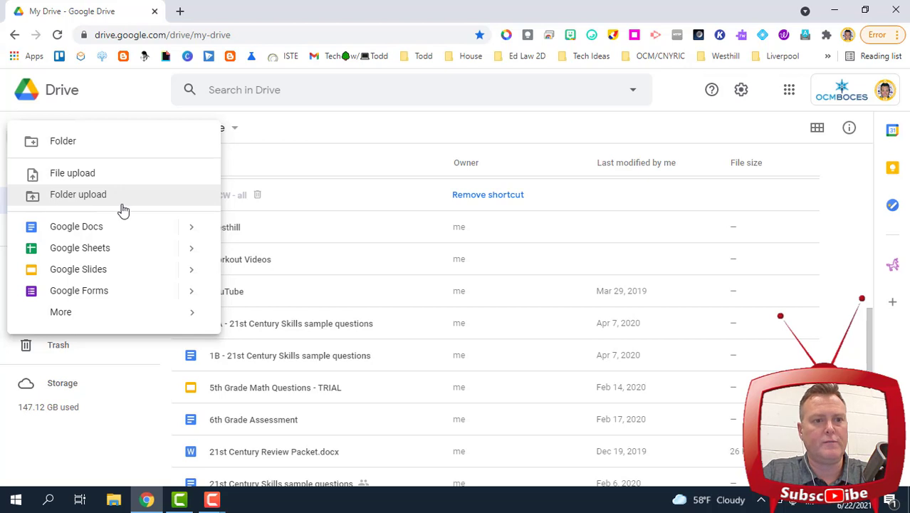
# Upload the Camtasia folder from Documents, confirming the upload of its 6 files
pyautogui.click(63, 197)
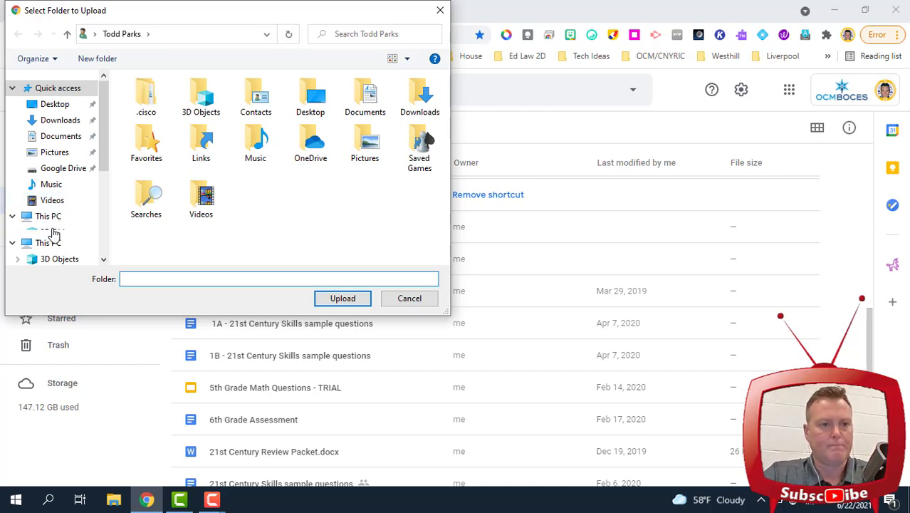
pyautogui.scroll(-1, 49, 234)
pyautogui.click(56, 232)
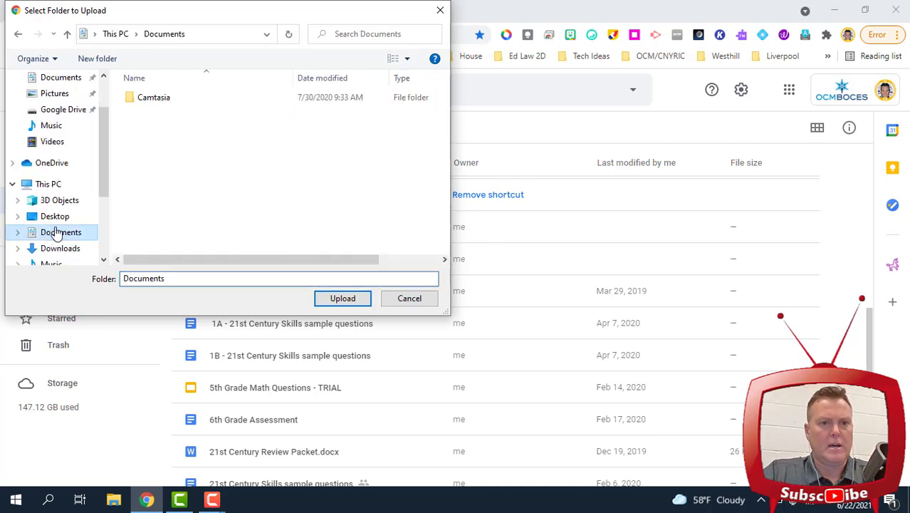
pyautogui.click(150, 100)
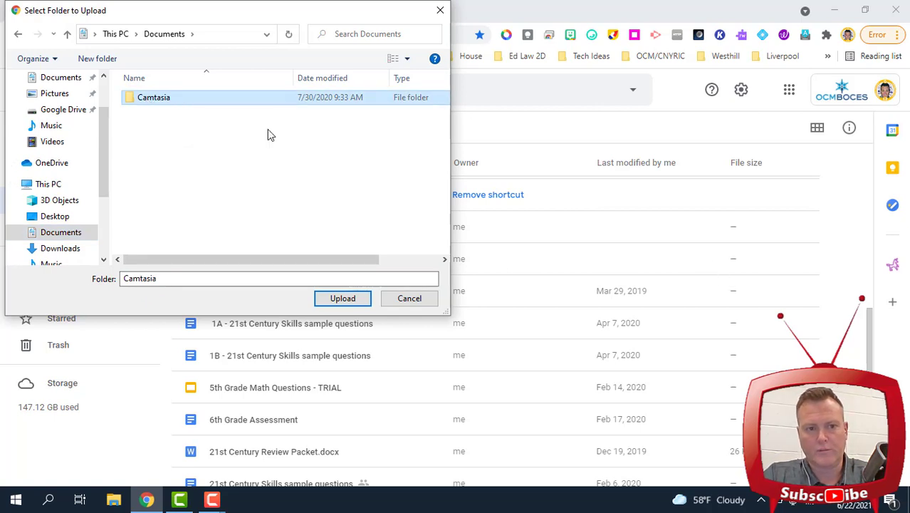
pyautogui.click(350, 300)
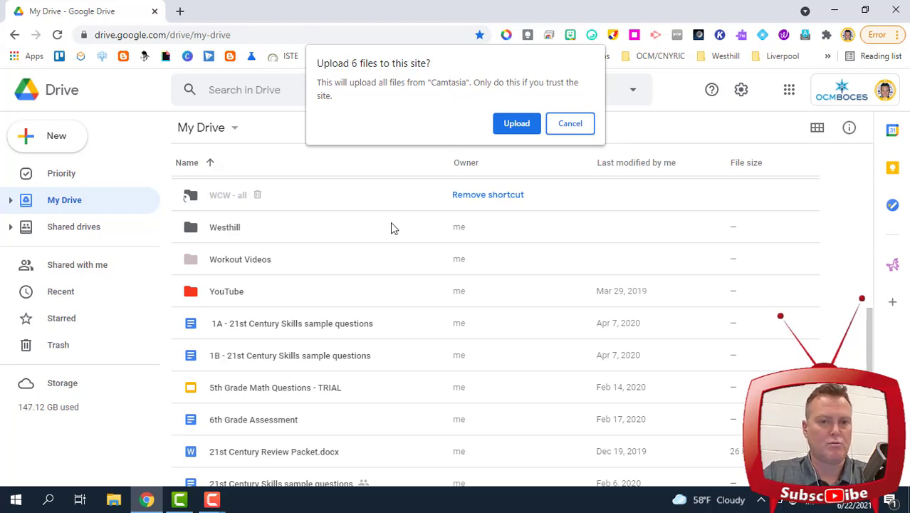
pyautogui.click(517, 124)
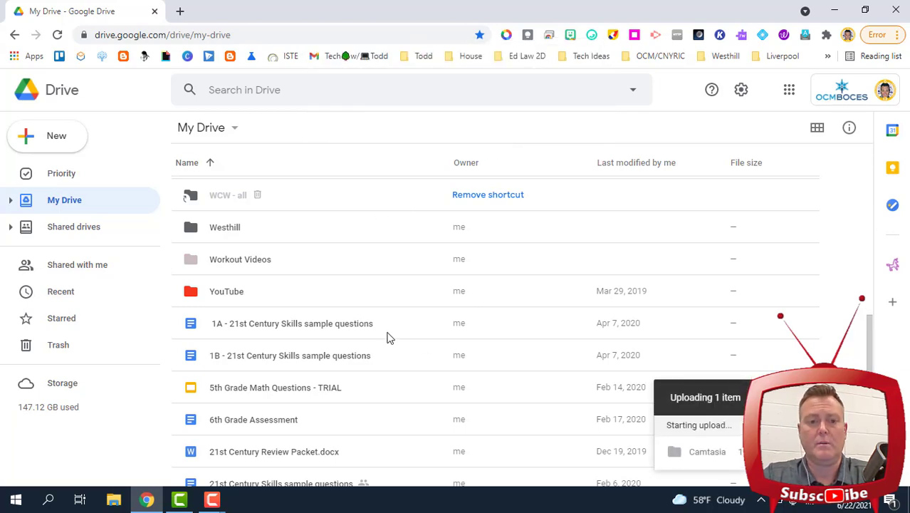
# Check the uploaded Camtasia folder's contents, then return to the My Drive list
pyautogui.scroll(10, 386, 336)
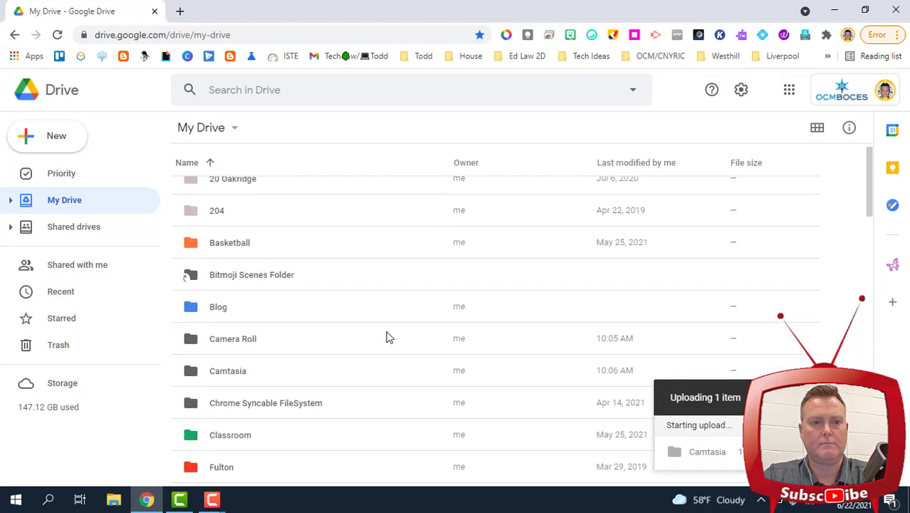
pyautogui.scroll(-1, 386, 335)
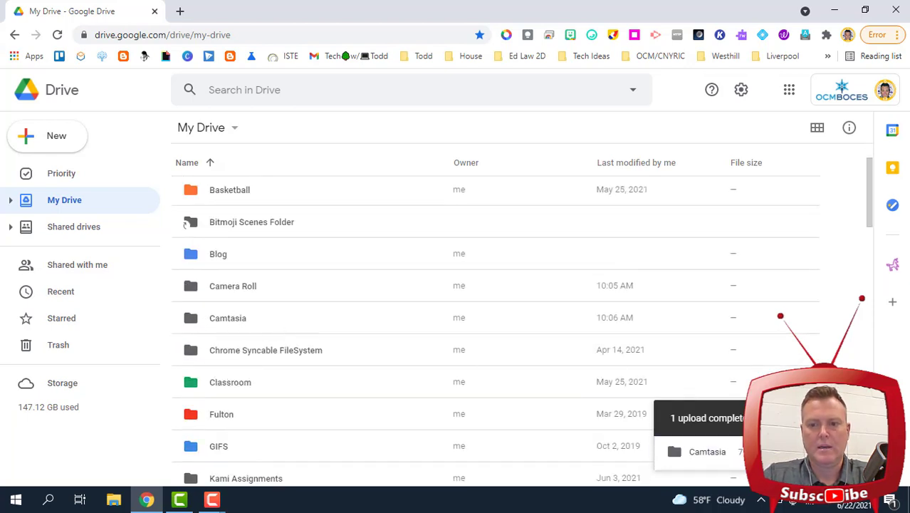
pyautogui.doubleClick(226, 324)
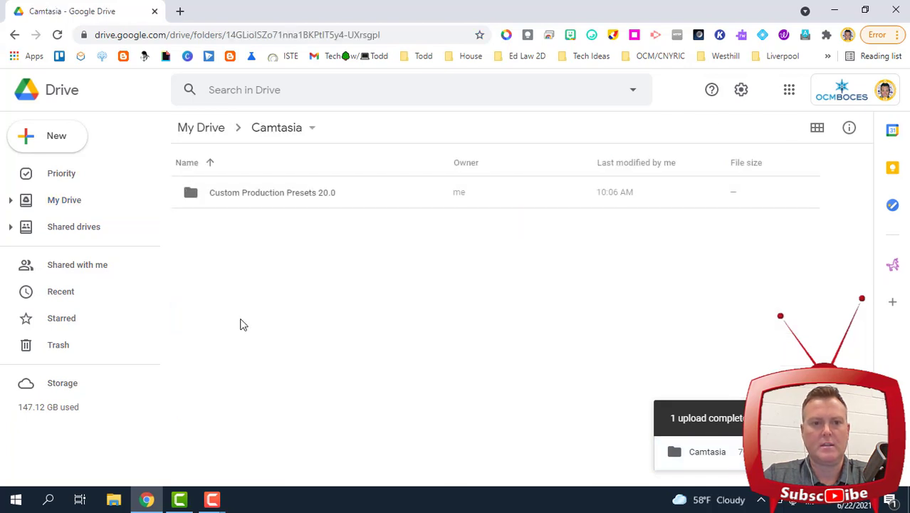
pyautogui.click(272, 197)
pyautogui.click(64, 200)
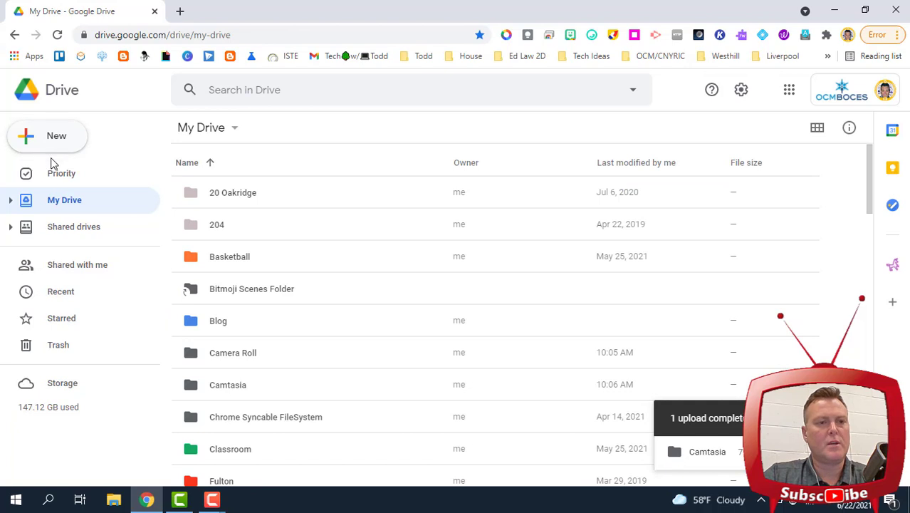
# Start a file upload and browse into the Custom Production Presets 20.0 folder
pyautogui.click(42, 140)
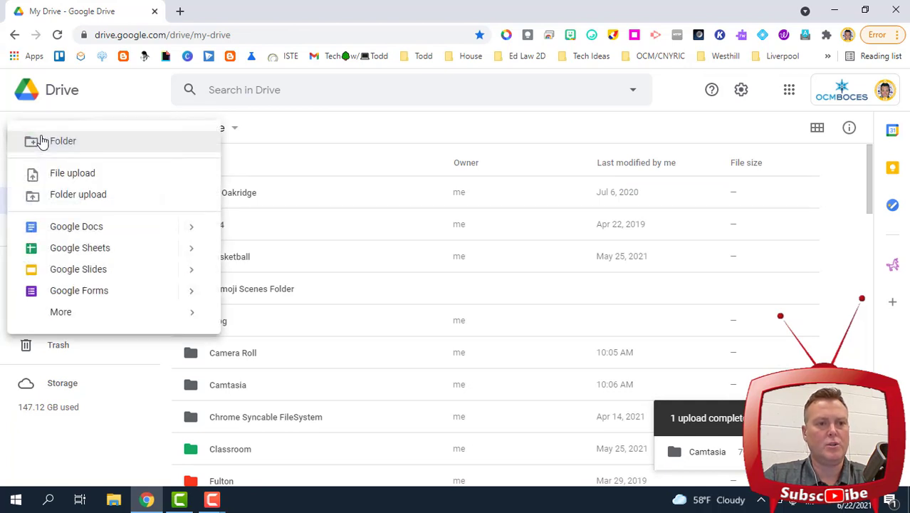
pyautogui.click(57, 175)
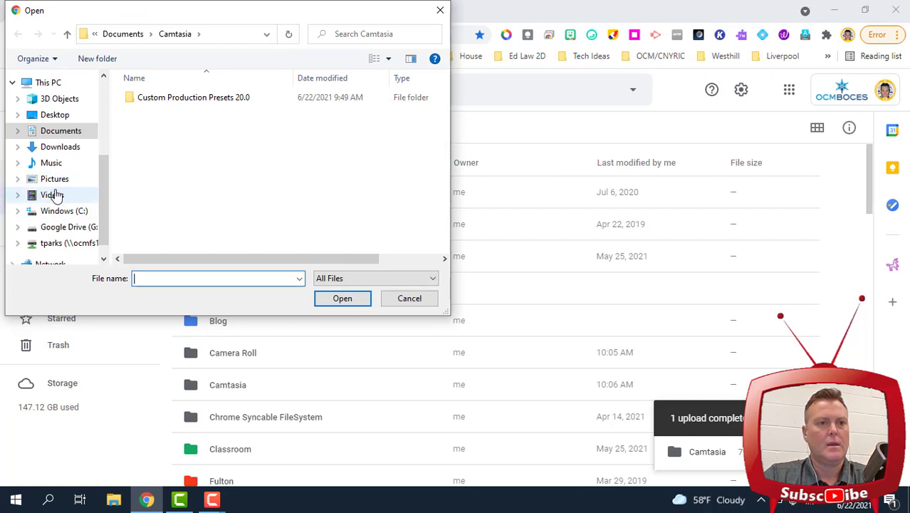
pyautogui.doubleClick(152, 97)
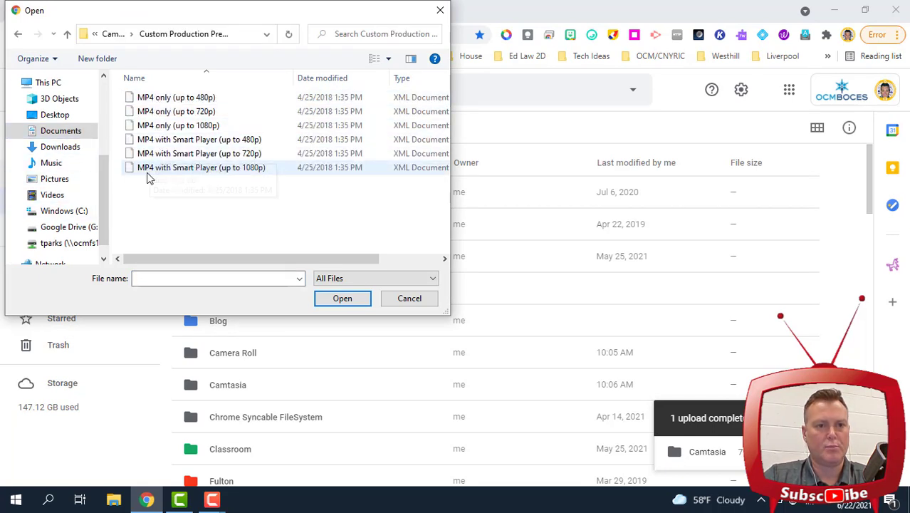
pyautogui.click(157, 100)
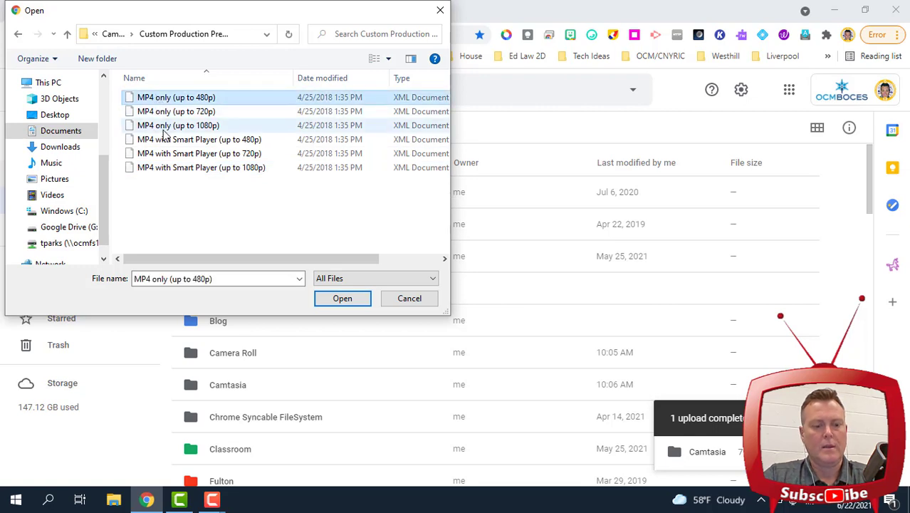
pyautogui.keyDown('shift'); pyautogui.click(164, 168); pyautogui.keyUp('shift')
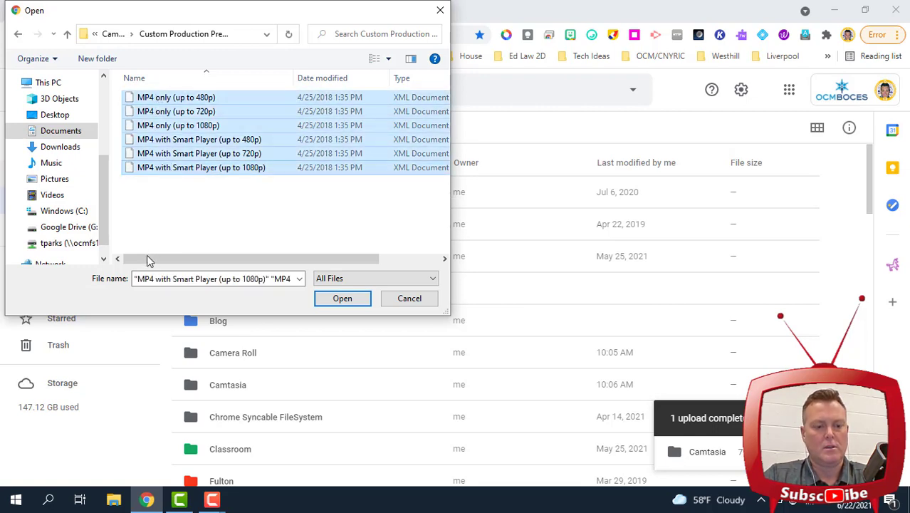
pyautogui.click(176, 186)
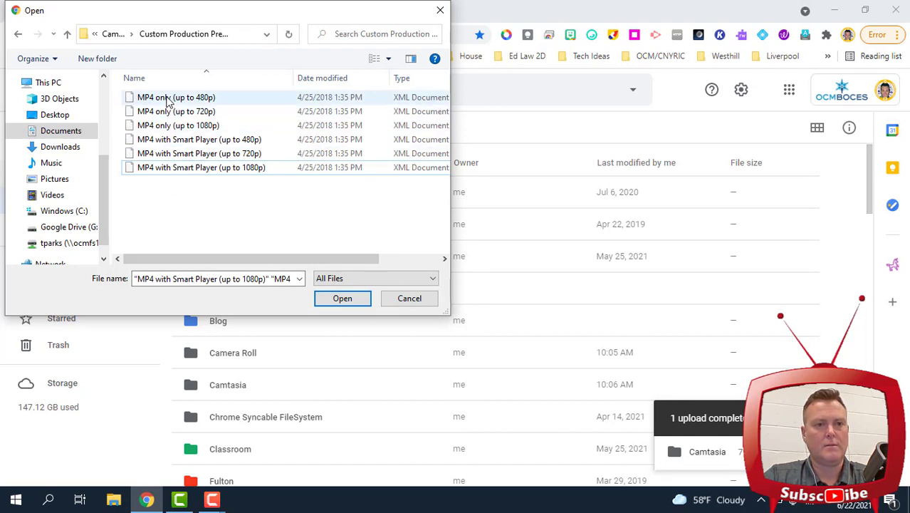
# Select all six MP4 preset files, from MP4 only (up to 480p) through the last
pyautogui.click(166, 98)
pyautogui.keyDown('ctrl'); pyautogui.click(171, 125); pyautogui.keyUp('ctrl')
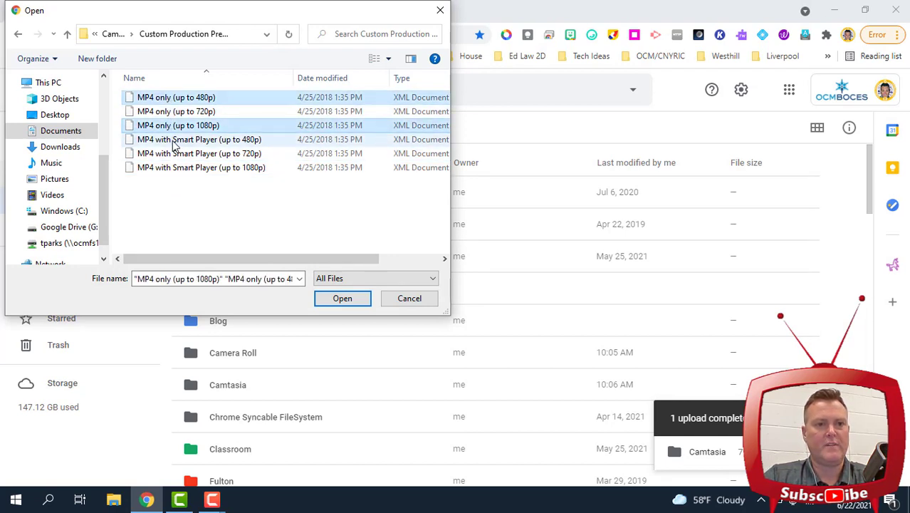
pyautogui.keyDown('ctrl'); pyautogui.click(175, 140); pyautogui.keyUp('ctrl')
pyautogui.keyDown('ctrl'); pyautogui.click(176, 156); pyautogui.keyUp('ctrl')
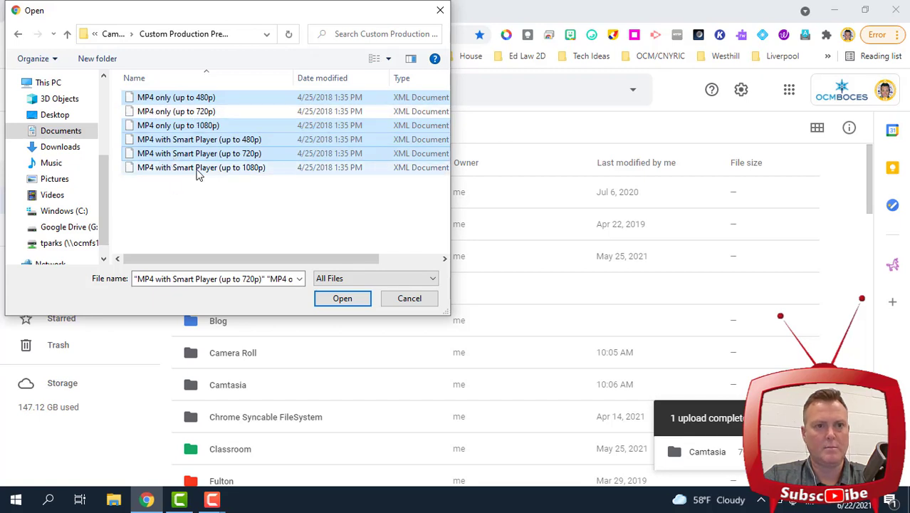
pyautogui.click(277, 238)
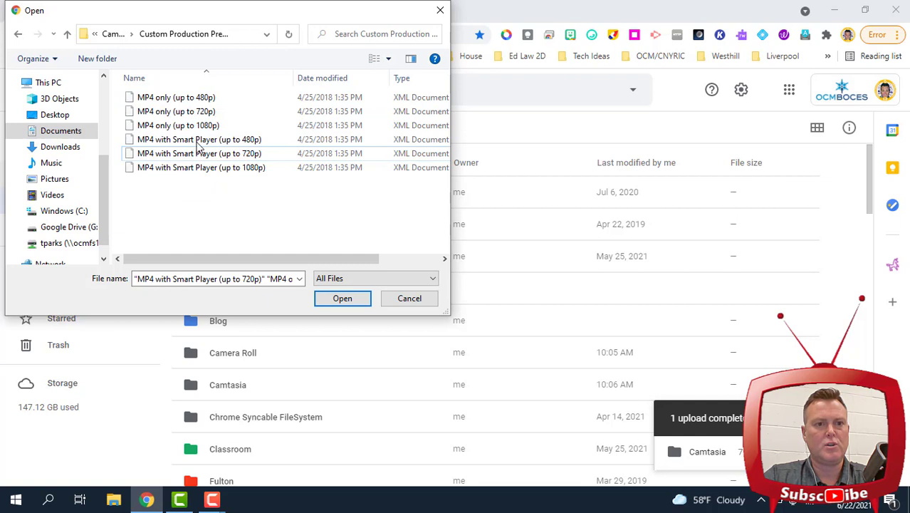
pyautogui.click(172, 99)
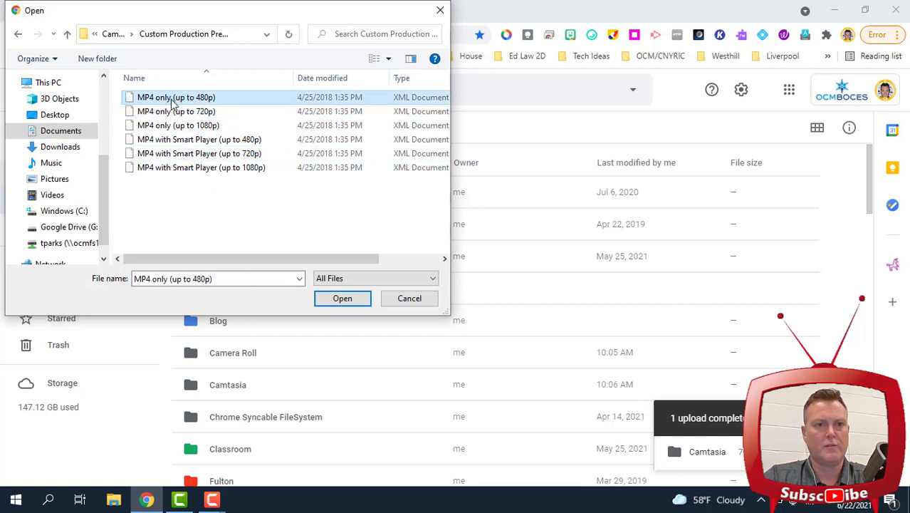
pyautogui.keyDown('shift'); pyautogui.click(160, 169); pyautogui.keyUp('shift')
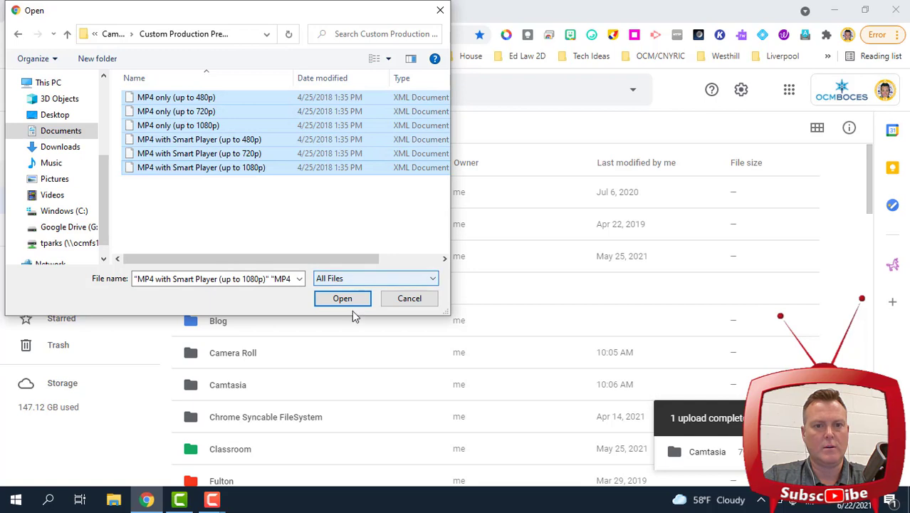